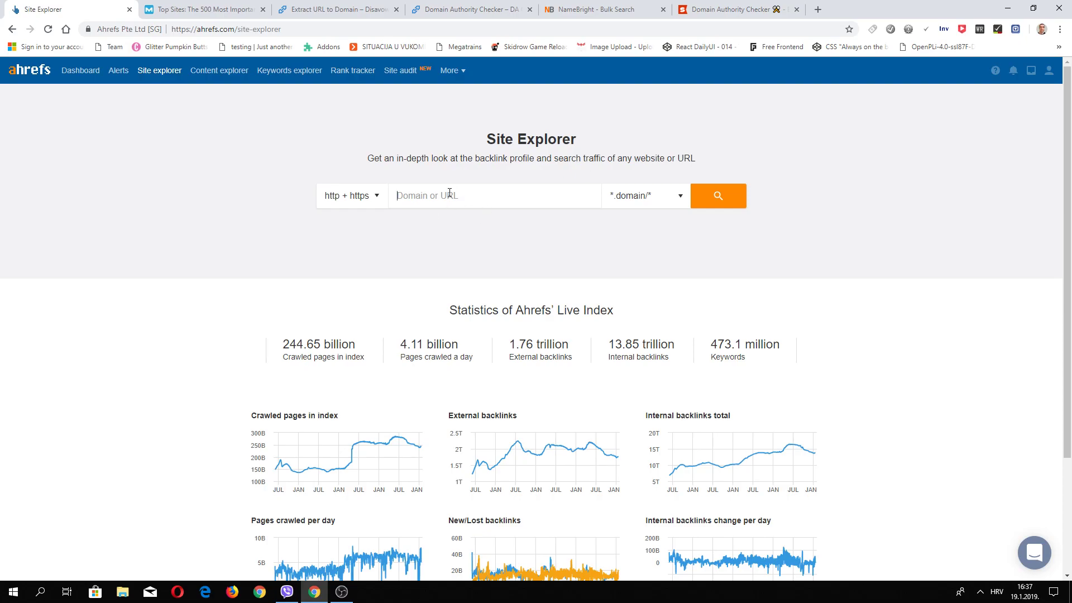
Put the cursor in the empty Site Explorer domain search box, ready for an address
{"action": "left_click", "coordinate": [484, 206]}
Copy the link address of Theguardian.com, rank 48 in the Moz Top 500 table
{"action": "left_click", "coordinate": [222, 8]}
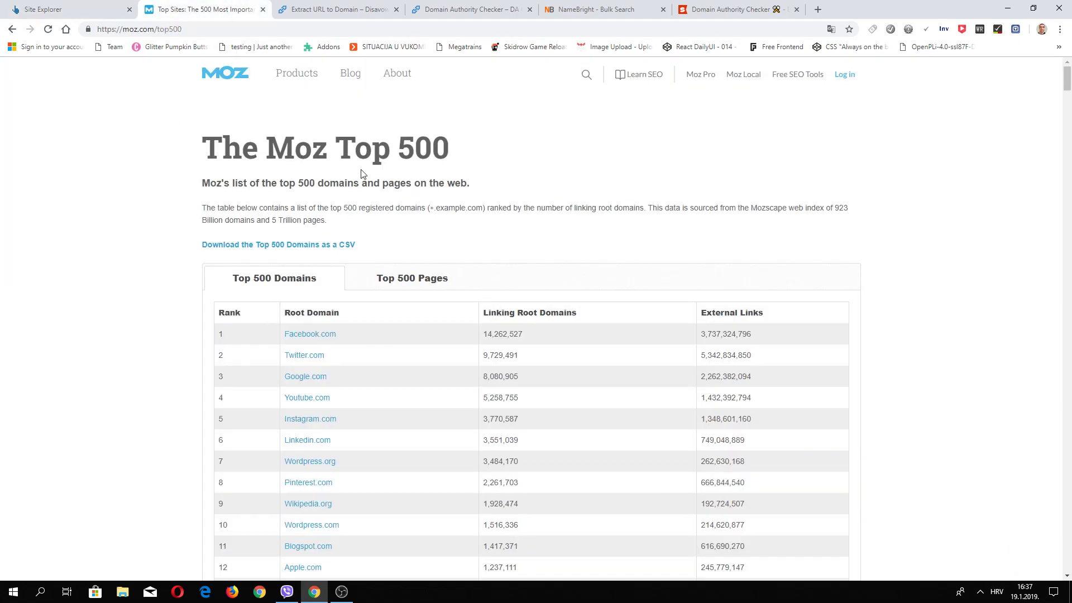
{"action": "scroll", "coordinate": [139, 229], "scroll_direction": "down", "scroll_amount": 20}
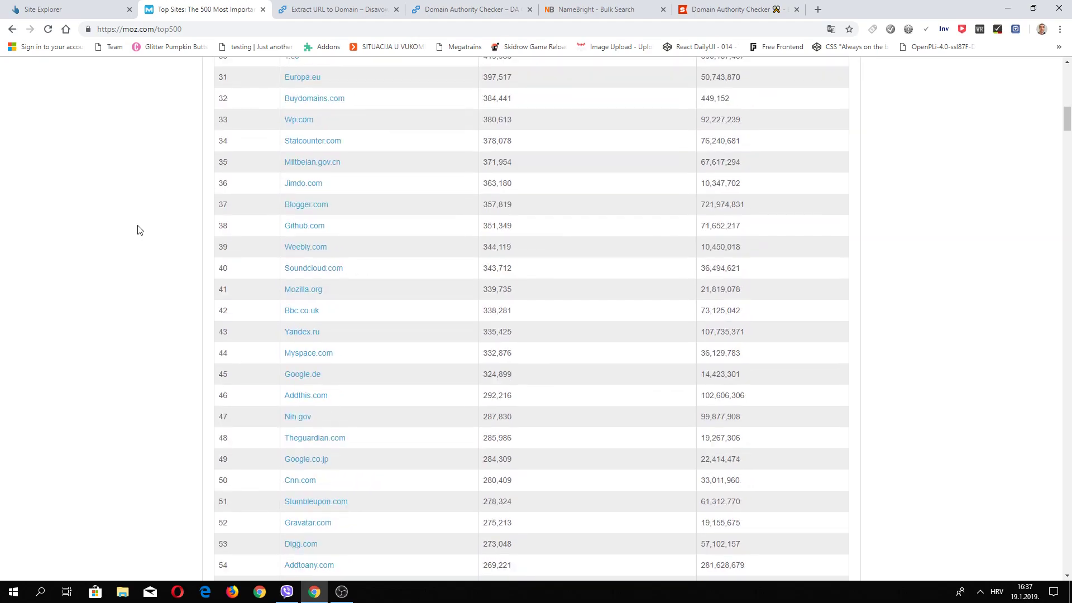
{"action": "scroll", "coordinate": [207, 250], "scroll_direction": "up", "scroll_amount": 4}
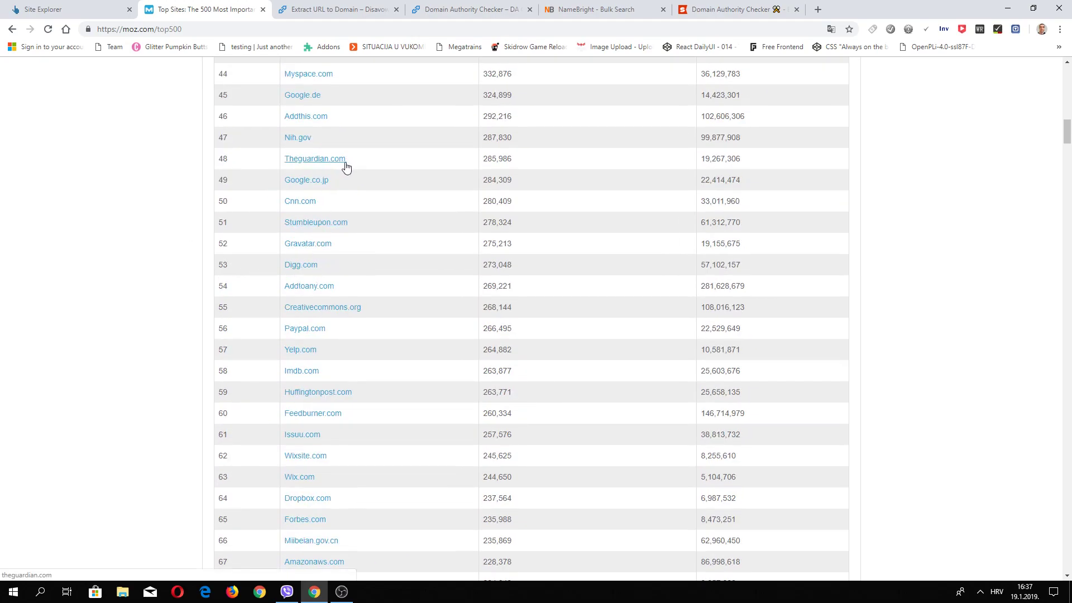
{"action": "left_click_drag", "start_coordinate": [352, 163], "coordinate": [305, 163]}
{"action": "left_click", "coordinate": [273, 170]}
{"action": "right_click", "coordinate": [316, 160]}
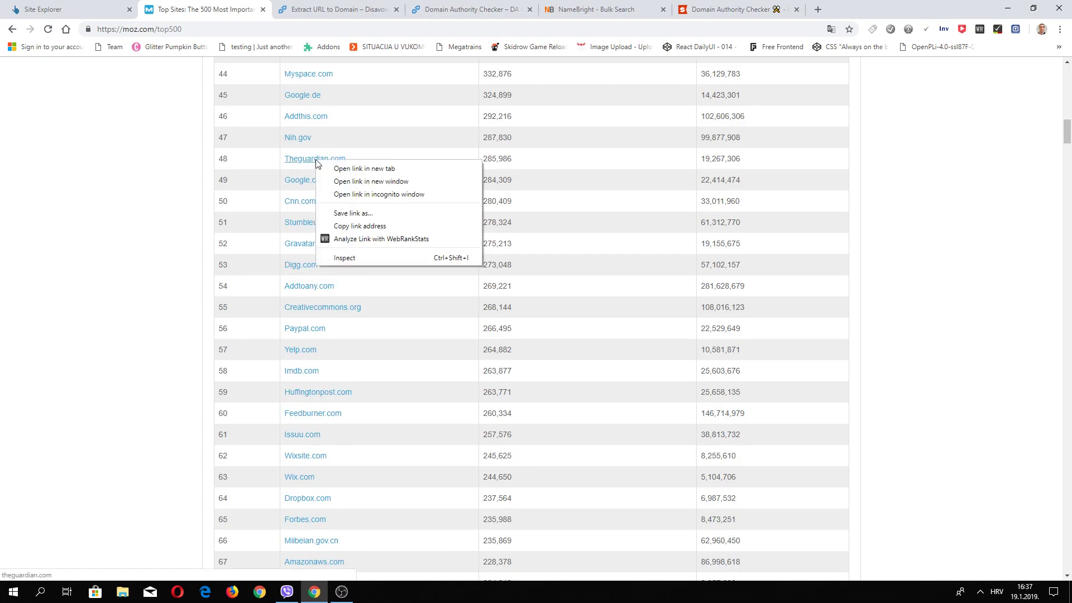
{"action": "left_click", "coordinate": [353, 226]}
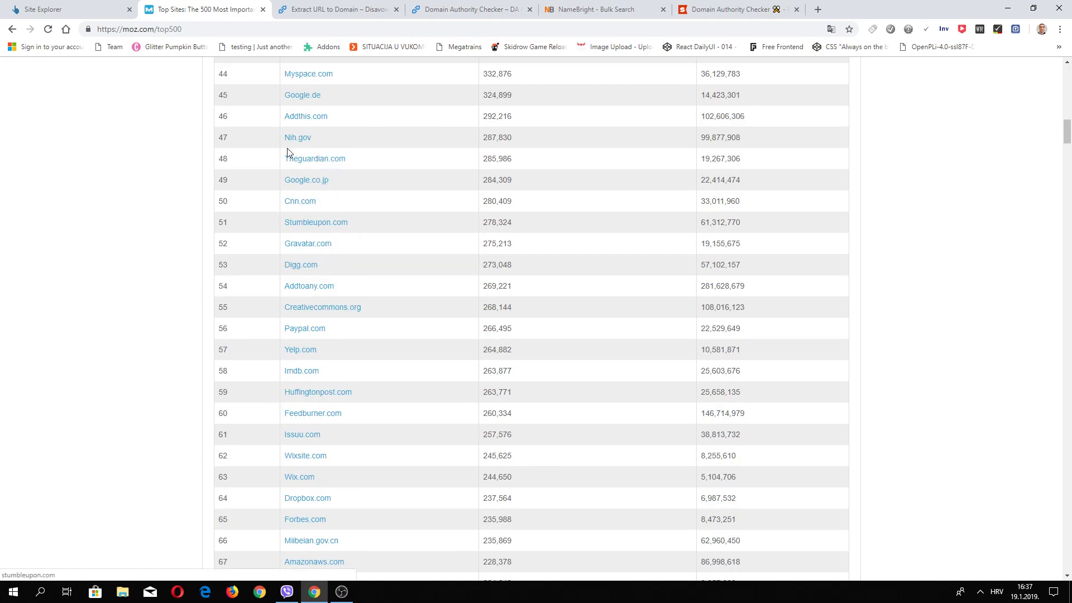
Look up theguardian.com in Site Explorer and open its Broken links report (17,095 pages)
{"action": "left_click", "coordinate": [87, 8]}
{"action": "left_click", "coordinate": [441, 198]}
{"action": "key", "text": "ctrl+v"}
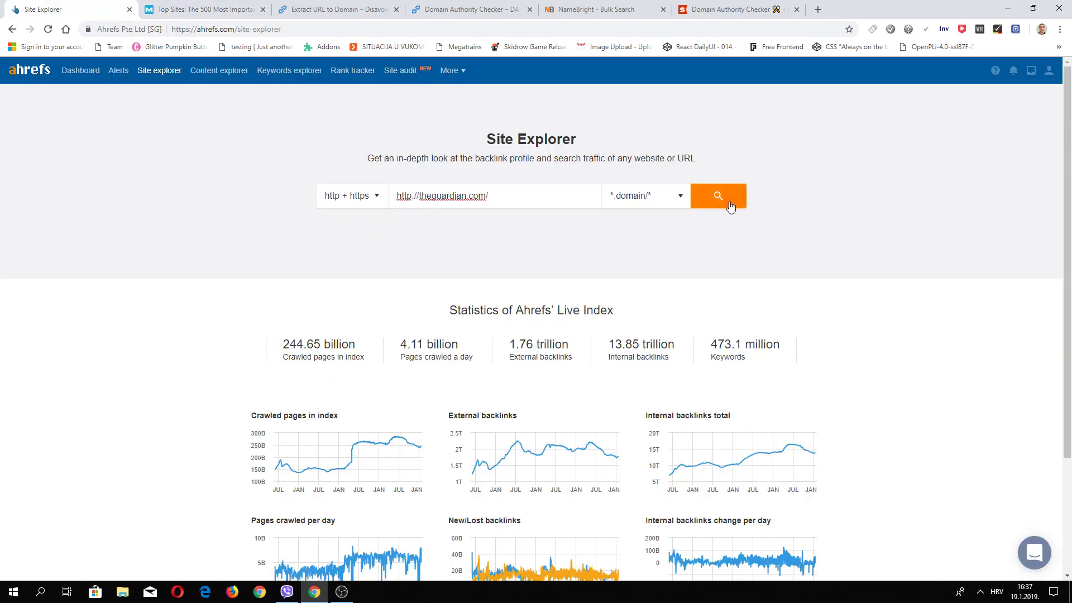
{"action": "left_click", "coordinate": [721, 200]}
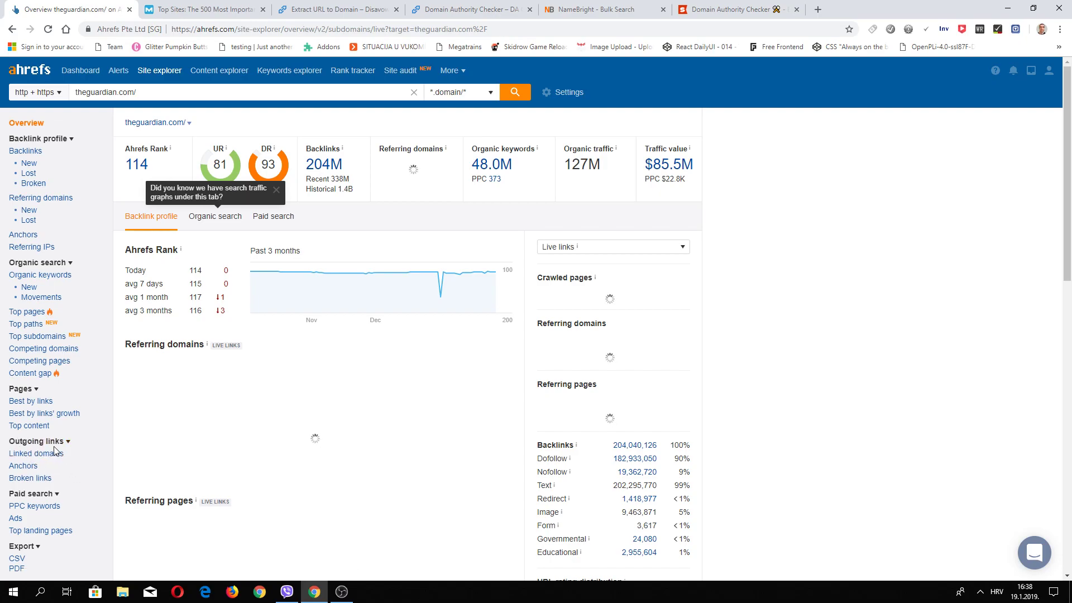
{"action": "left_click", "coordinate": [28, 481]}
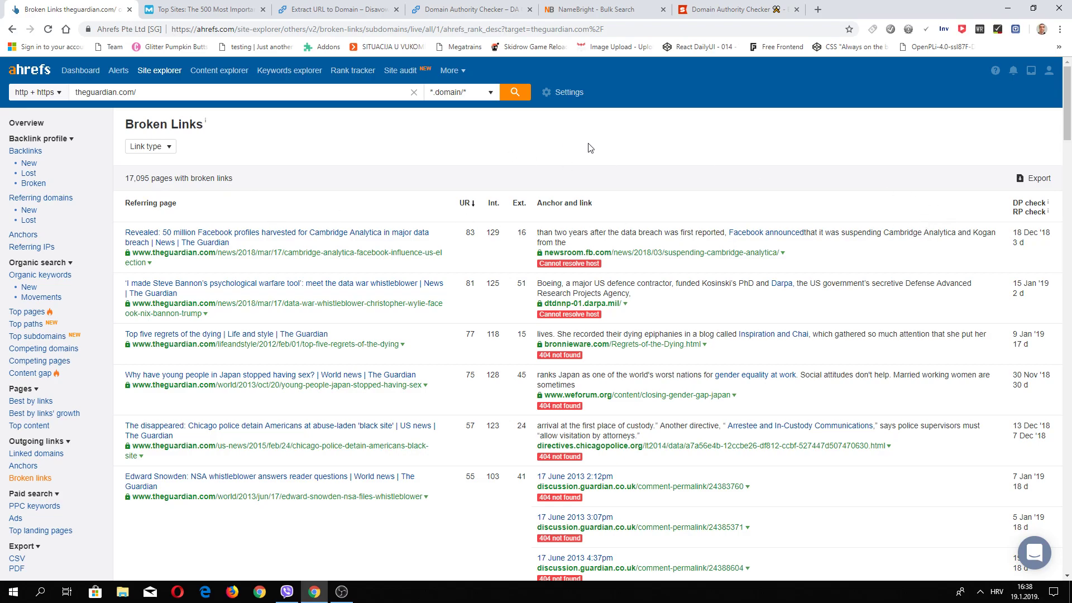
Run a full export of all 17,095 broken-link rows and save the CSV to the Desktop
{"action": "left_click", "coordinate": [1033, 182]}
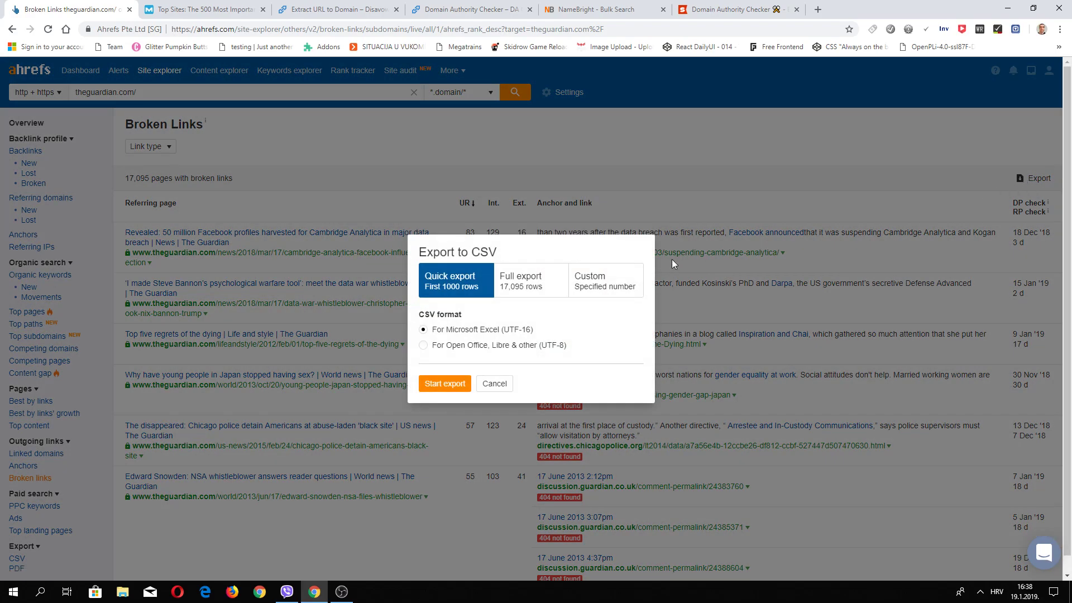
{"action": "left_click", "coordinate": [528, 287]}
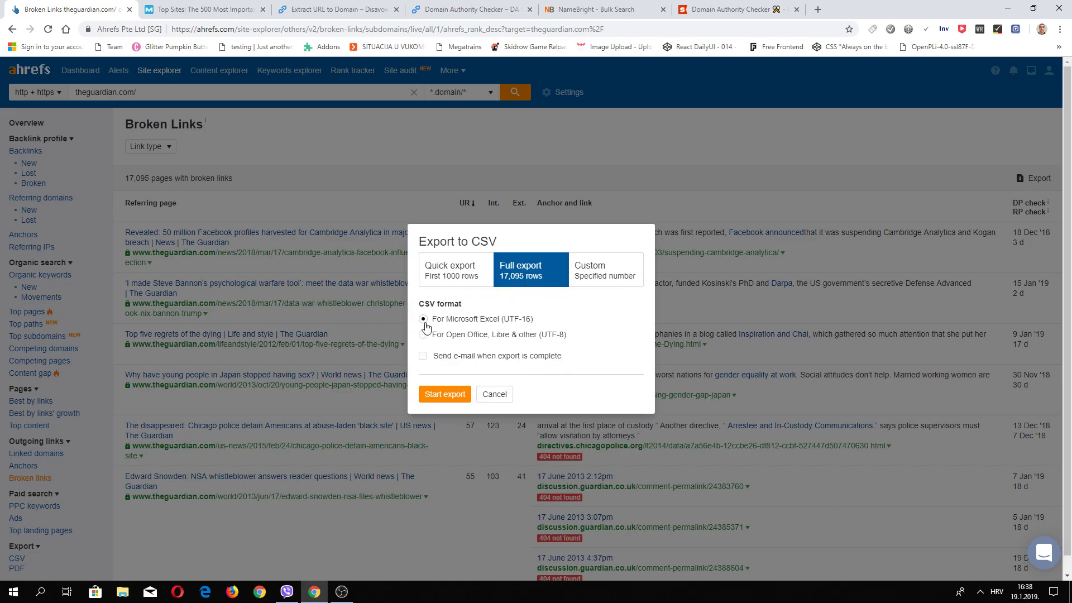
{"action": "left_click", "coordinate": [444, 394]}
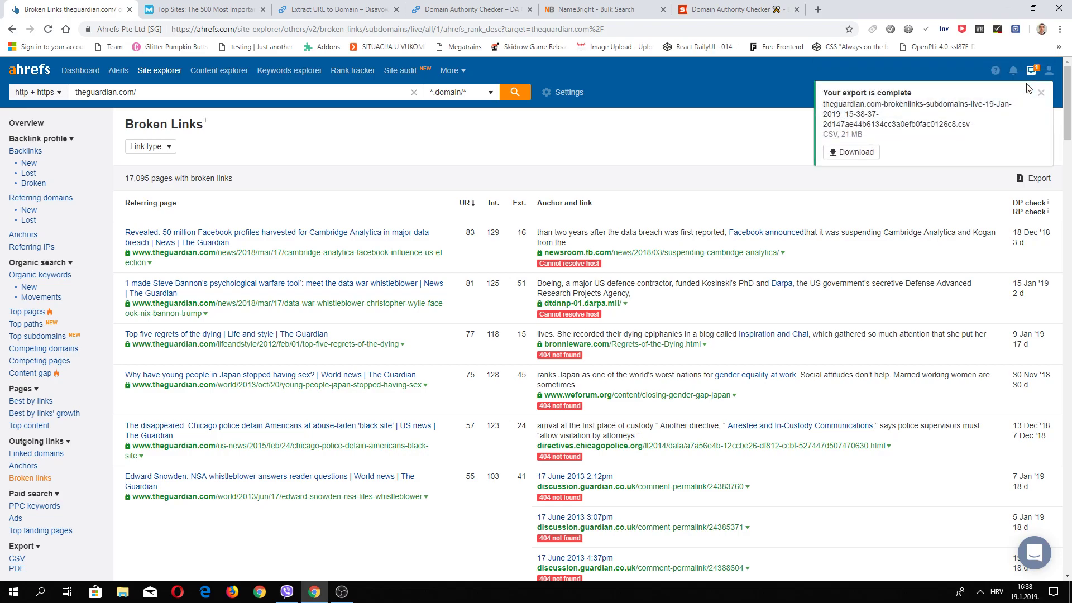
{"action": "left_click", "coordinate": [856, 154]}
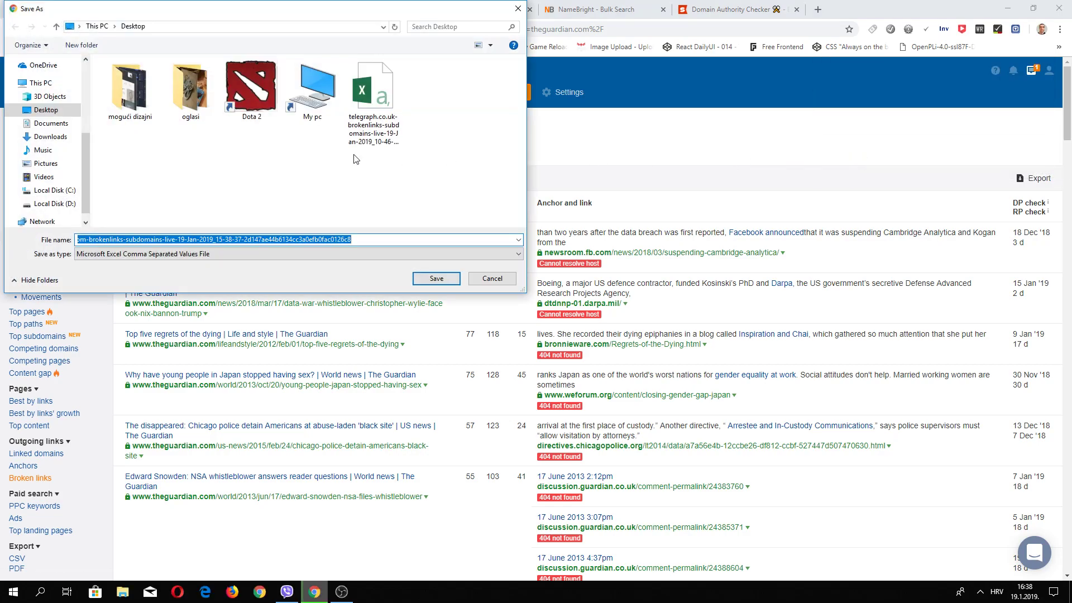
{"action": "left_click", "coordinate": [429, 280]}
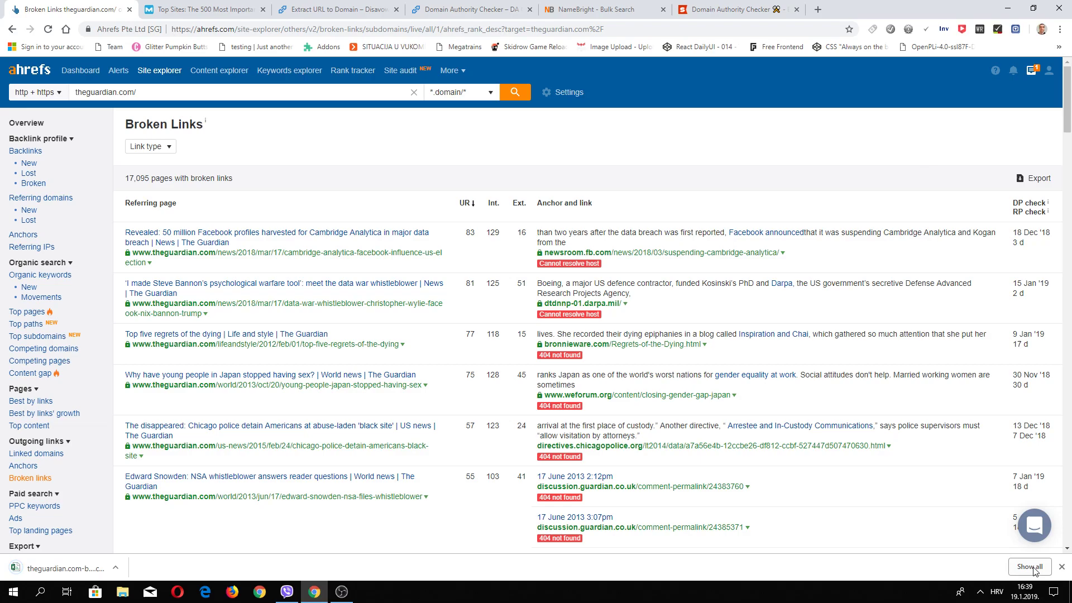
Minimise Chrome and open the theguardian.com broken-links CSV from the Desktop in Excel
{"action": "left_click", "coordinate": [1062, 567]}
{"action": "left_click", "coordinate": [1008, 8]}
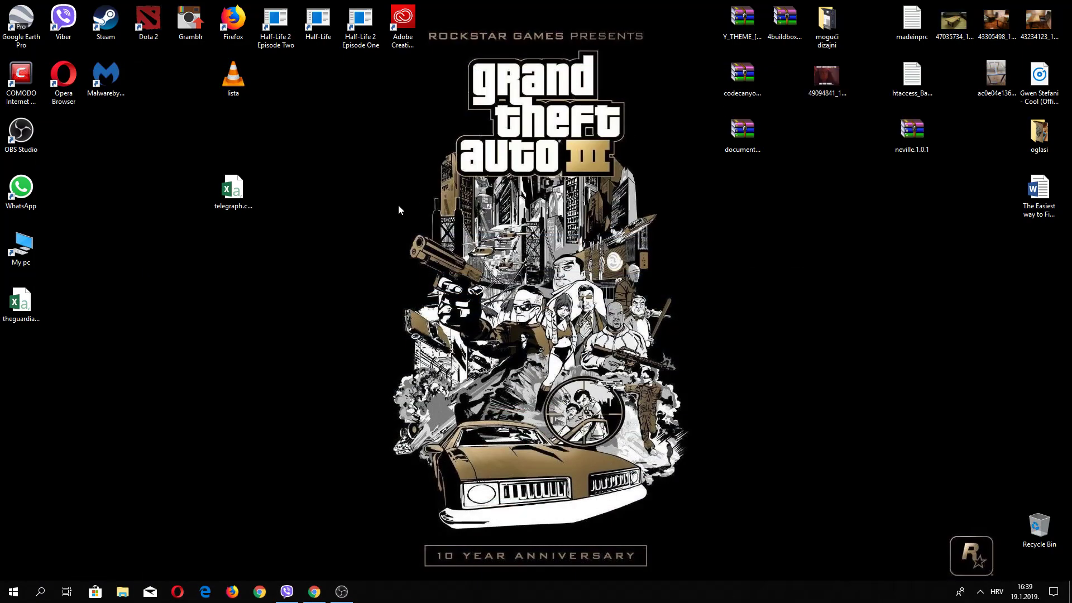
{"action": "left_click_drag", "start_coordinate": [21, 301], "coordinate": [190, 306]}
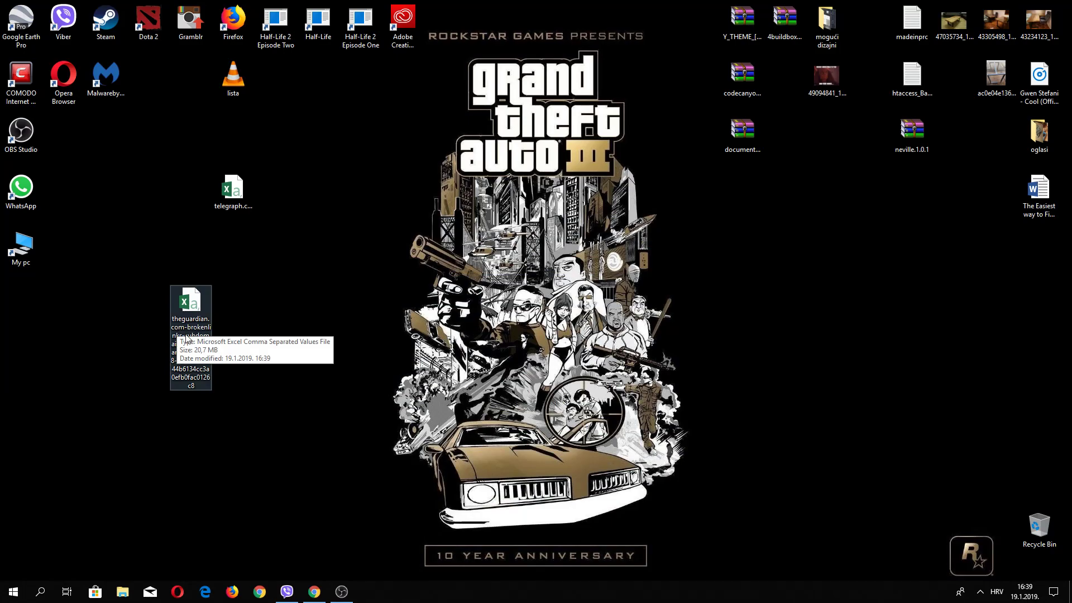
{"action": "double_click", "coordinate": [190, 322]}
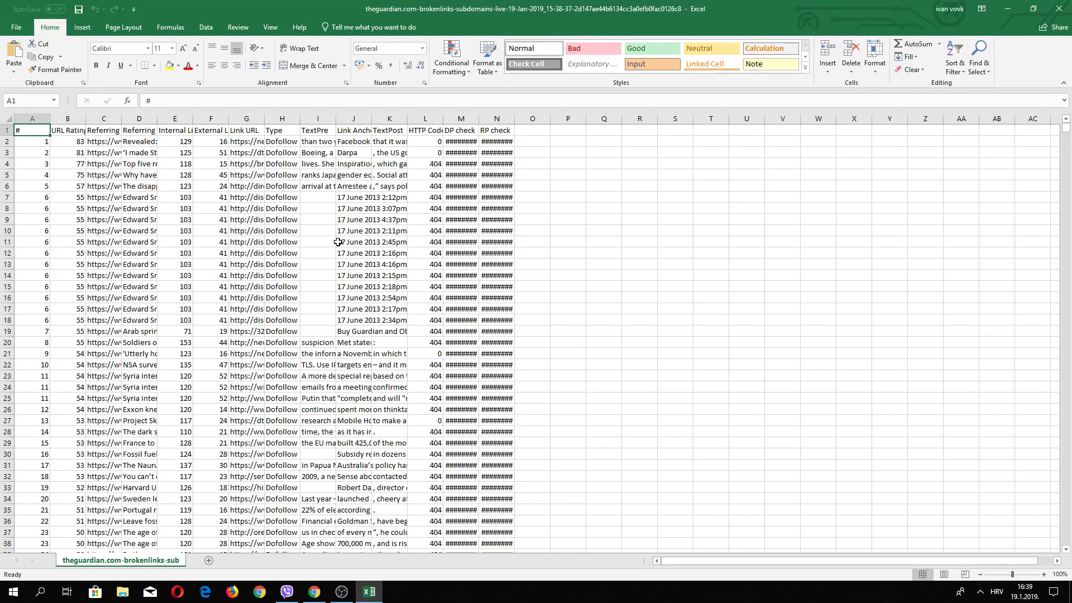
Widen column G and copy all Link URL entries from G2 down to the last row
{"action": "left_click_drag", "start_coordinate": [266, 119], "coordinate": [566, 118]}
{"action": "left_click_drag", "start_coordinate": [372, 140], "coordinate": [335, 531]}
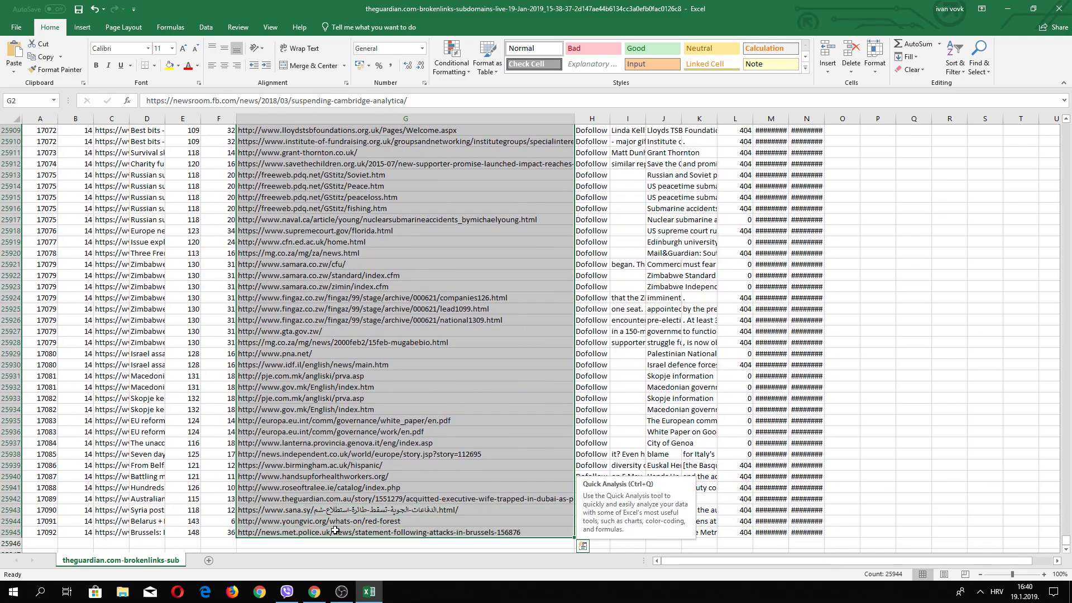
{"action": "right_click", "coordinate": [355, 263]}
{"action": "left_click", "coordinate": [381, 288]}
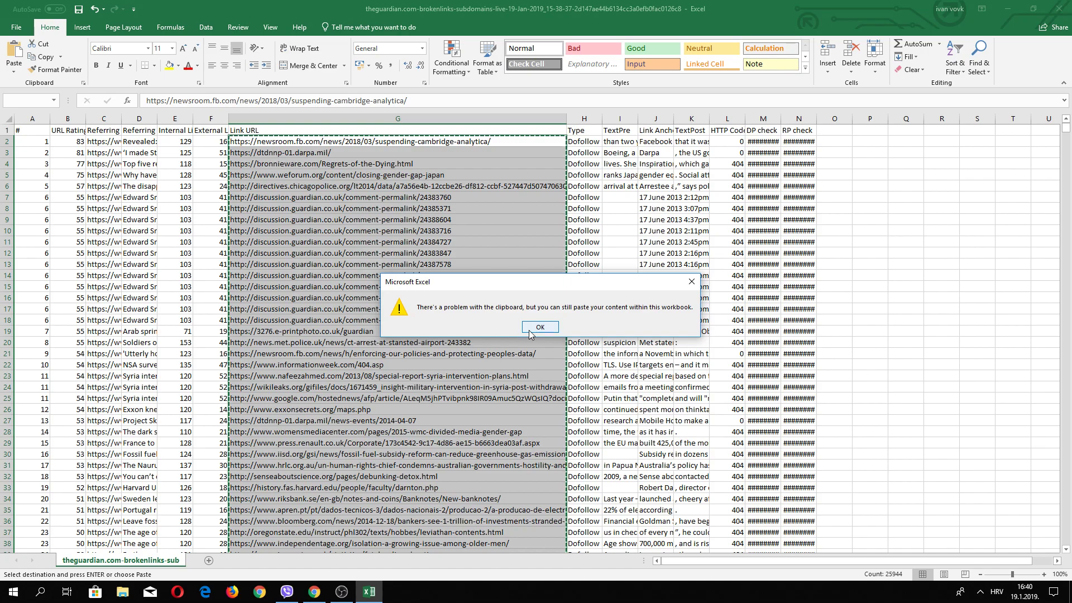
{"action": "left_click", "coordinate": [531, 331]}
Paste the copied link URLs into the Extract domain from url input box
{"action": "left_click", "coordinate": [314, 592]}
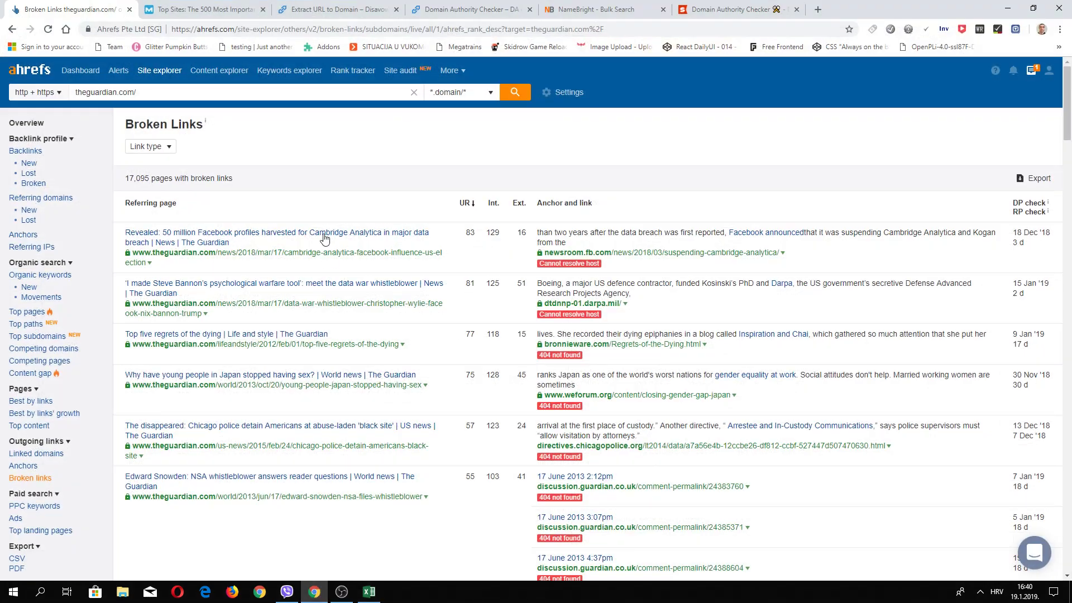
{"action": "left_click", "coordinate": [306, 10]}
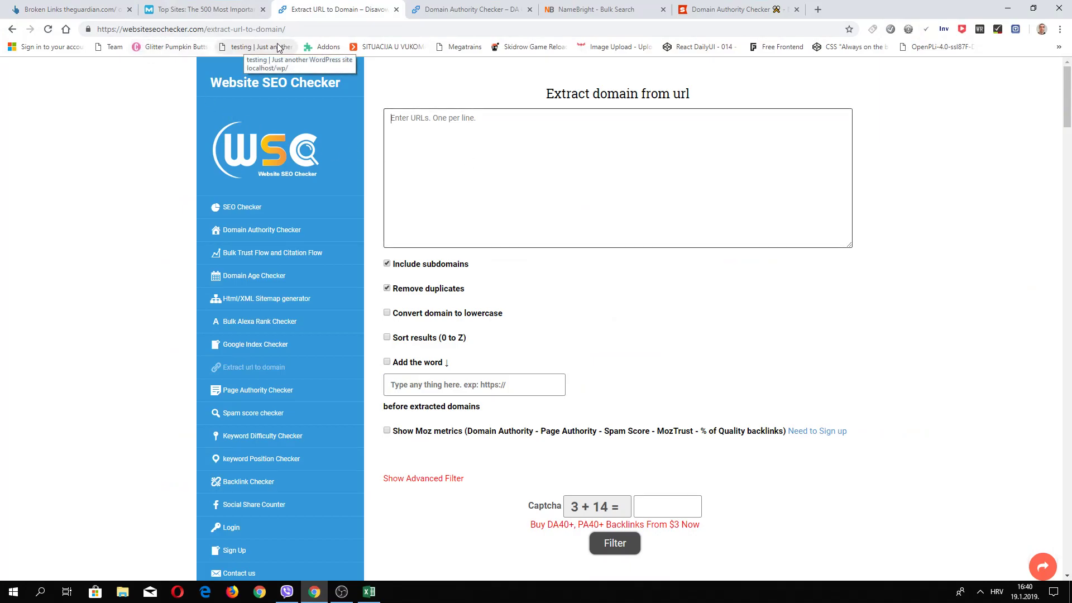
{"action": "left_click", "coordinate": [466, 154]}
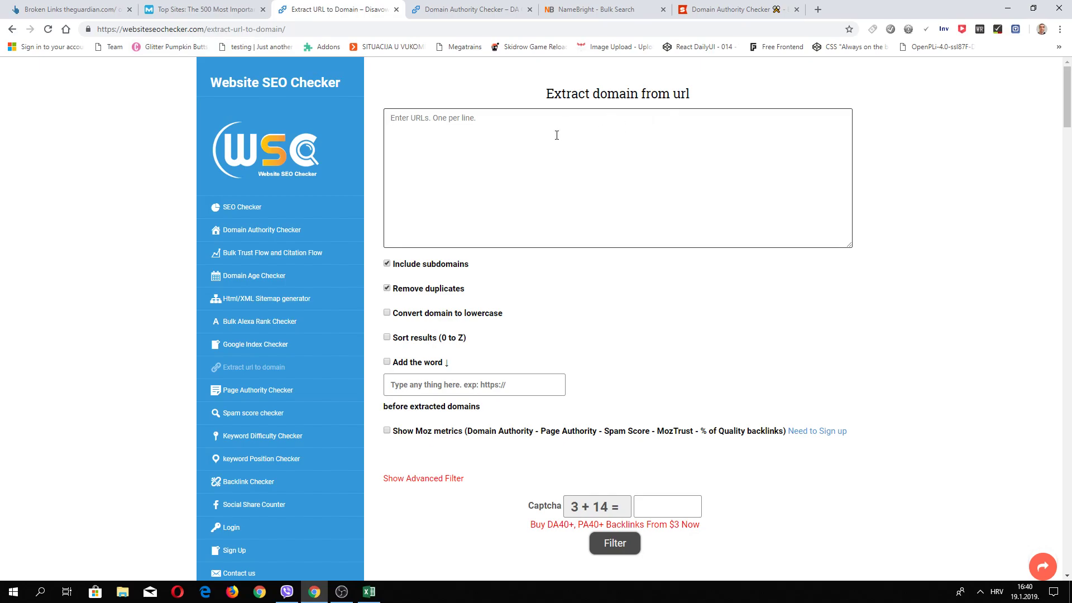
{"action": "right_click", "coordinate": [472, 127]}
{"action": "key", "text": "Escape"}
{"action": "left_click", "coordinate": [376, 596]}
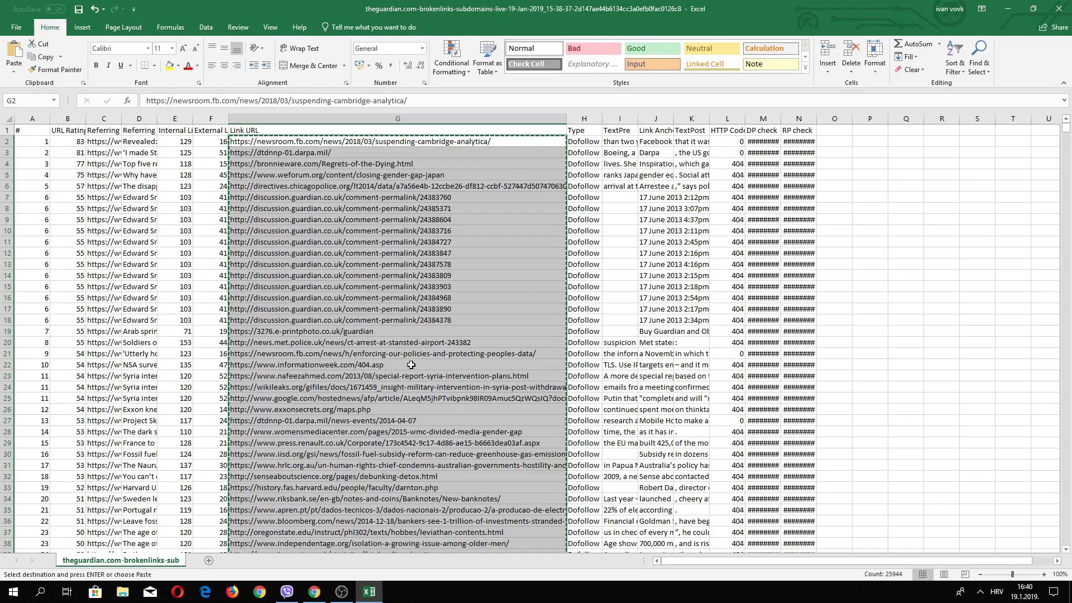
{"action": "left_click", "coordinate": [314, 589]}
{"action": "right_click", "coordinate": [556, 161]}
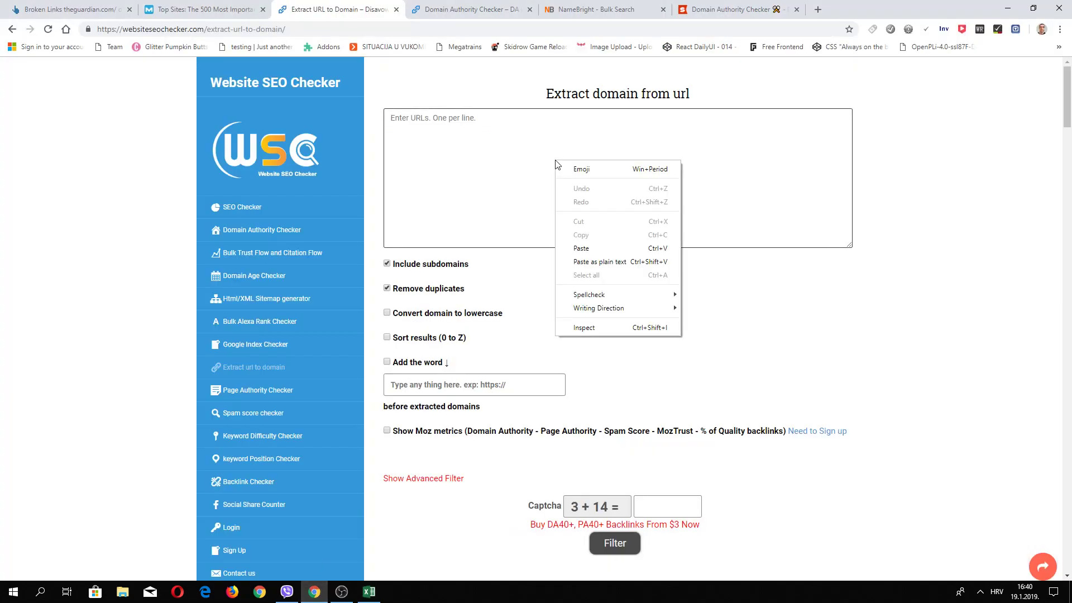
{"action": "left_click", "coordinate": [574, 245]}
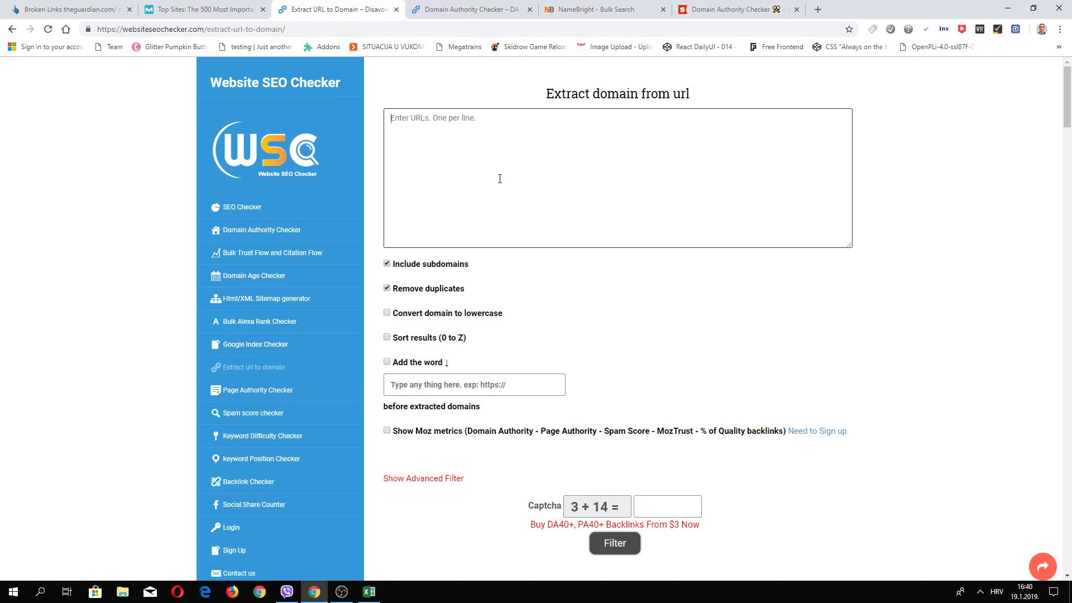
{"action": "key", "text": "ctrl+v"}
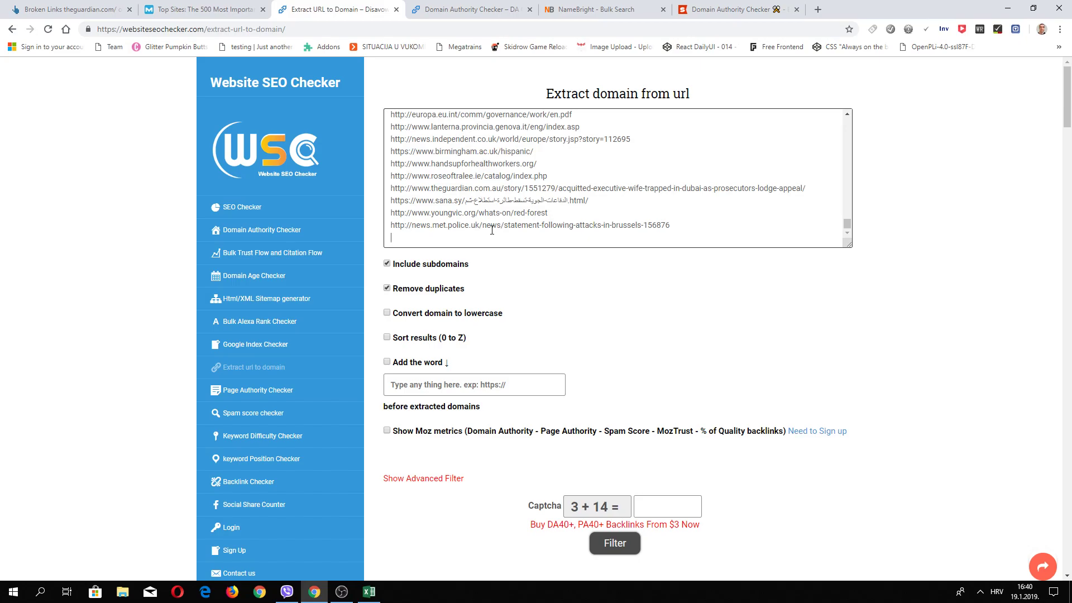
{"action": "key", "text": "BackSpace"}
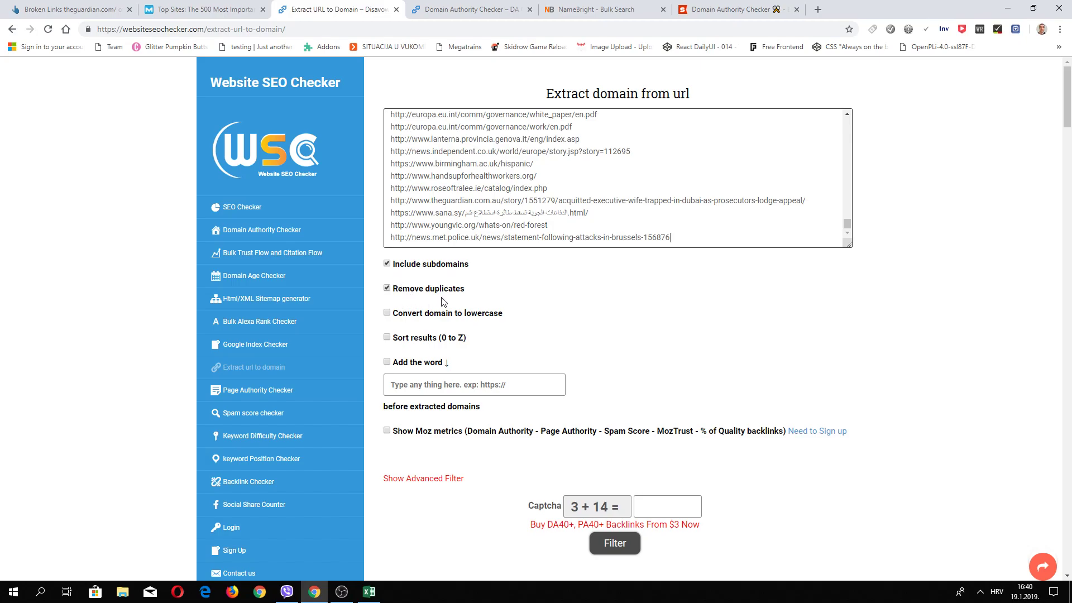
Answer the captcha with 17 and start filtering the URLs into domains
{"action": "scroll", "coordinate": [614, 445], "scroll_direction": "down", "scroll_amount": 1}
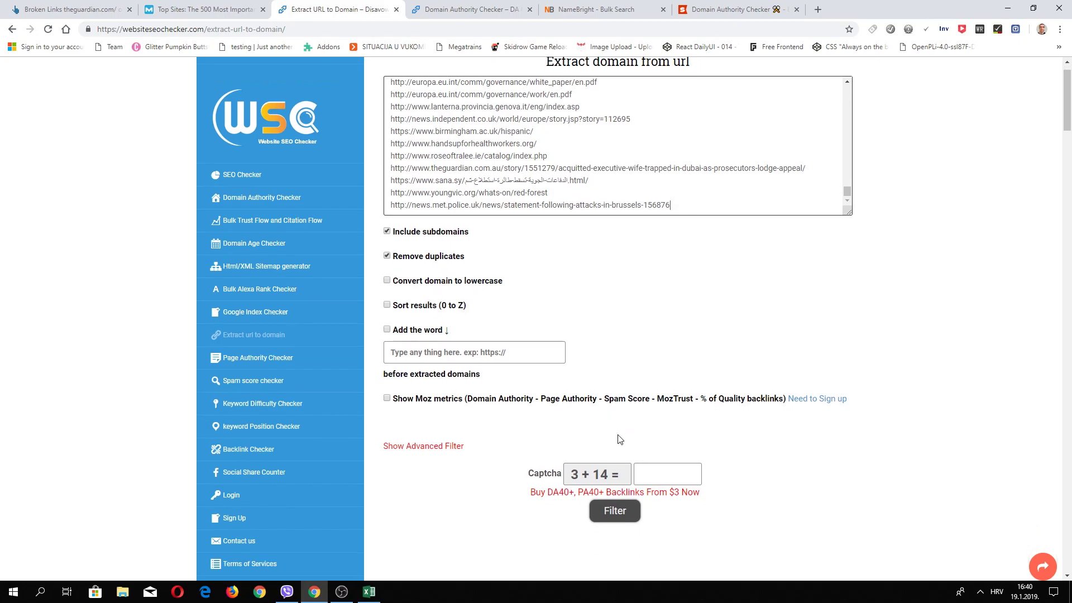
{"action": "left_click", "coordinate": [681, 447]}
{"action": "type", "text": "17"}
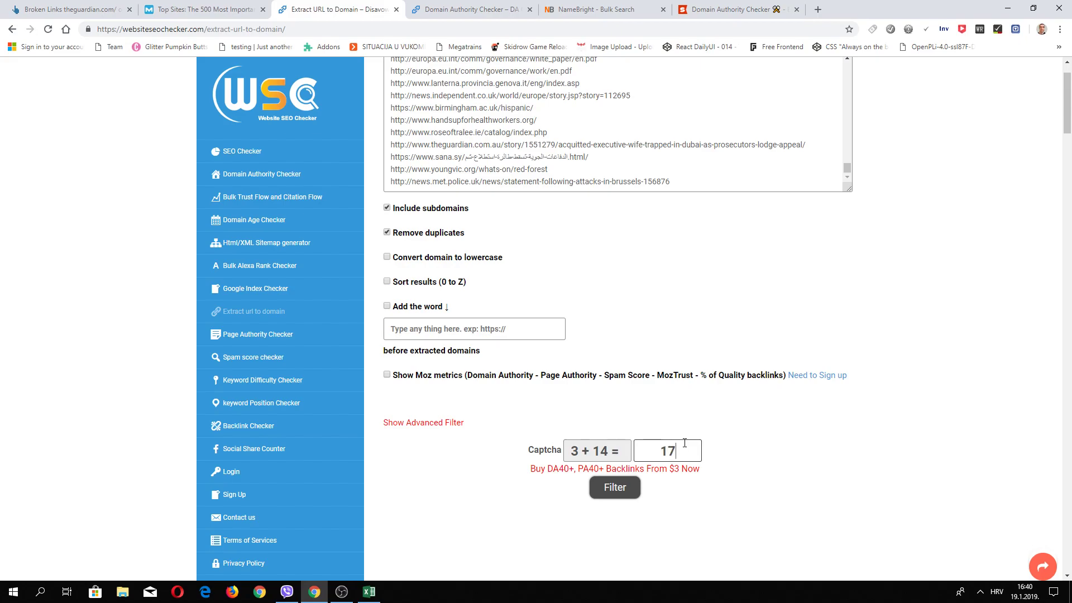
{"action": "left_click", "coordinate": [617, 488]}
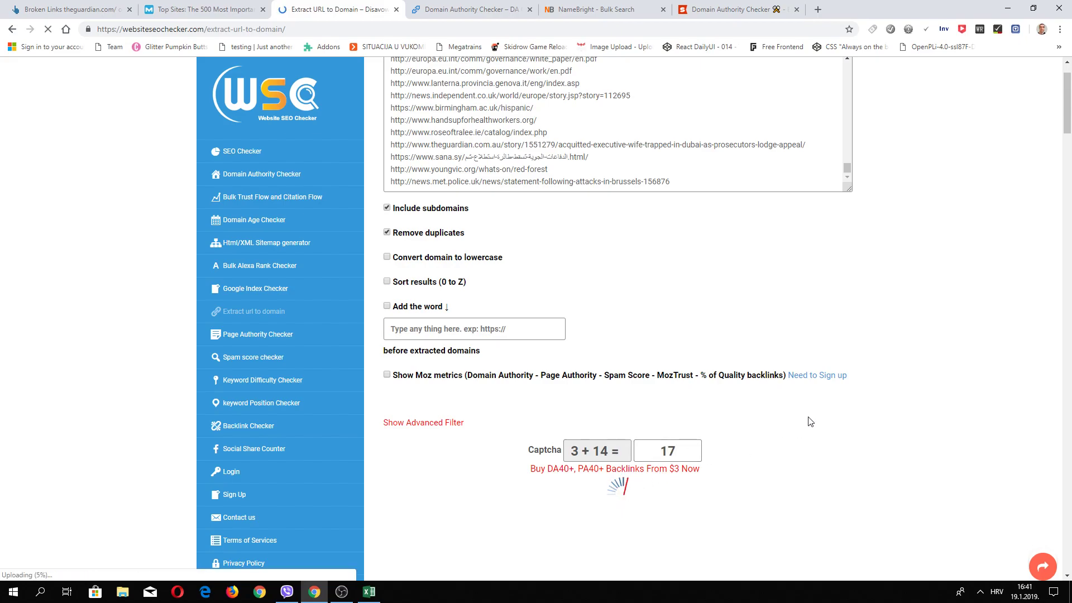
Scroll the page while extraction runs until the 12,061-domain results table appears
{"action": "scroll", "coordinate": [807, 419], "scroll_direction": "down", "scroll_amount": 1}
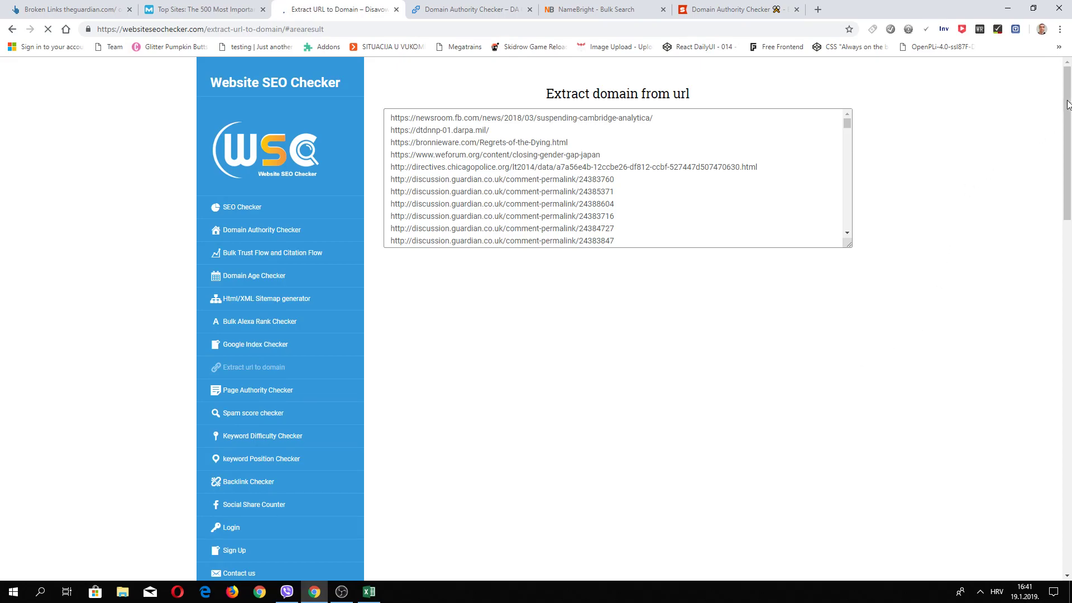
{"action": "scroll", "coordinate": [847, 326], "scroll_direction": "down", "scroll_amount": 12}
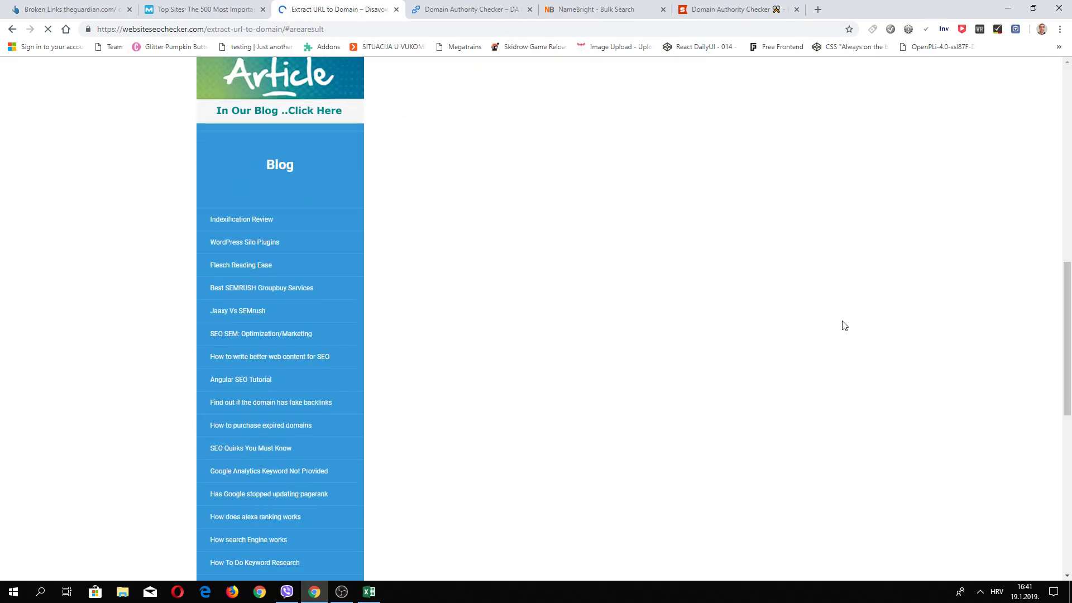
{"action": "scroll", "coordinate": [846, 326], "scroll_direction": "up", "scroll_amount": 12}
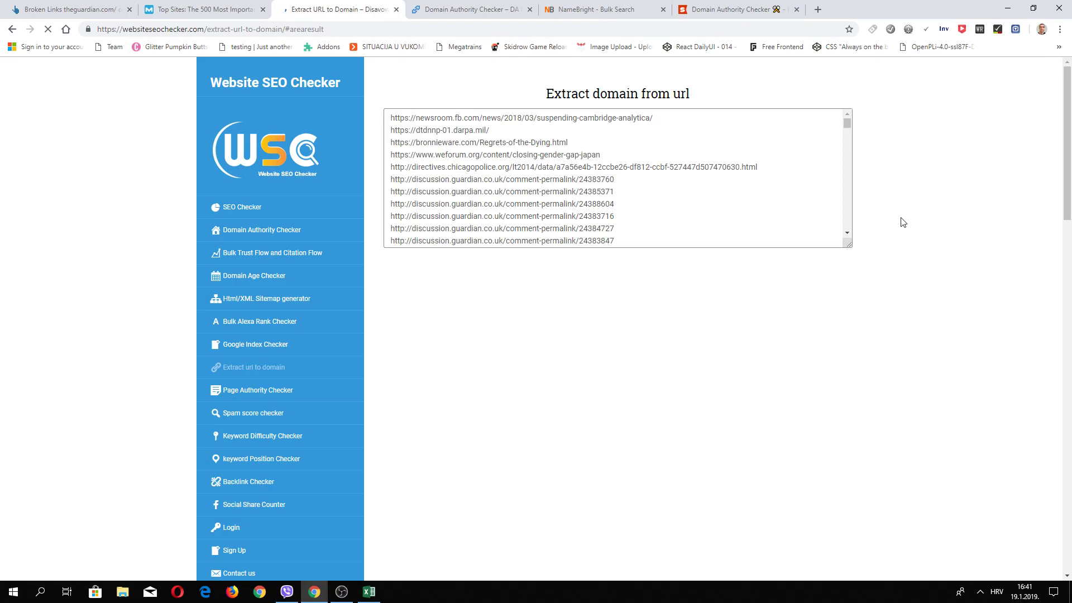
{"action": "scroll", "coordinate": [890, 203], "scroll_direction": "down", "scroll_amount": 13}
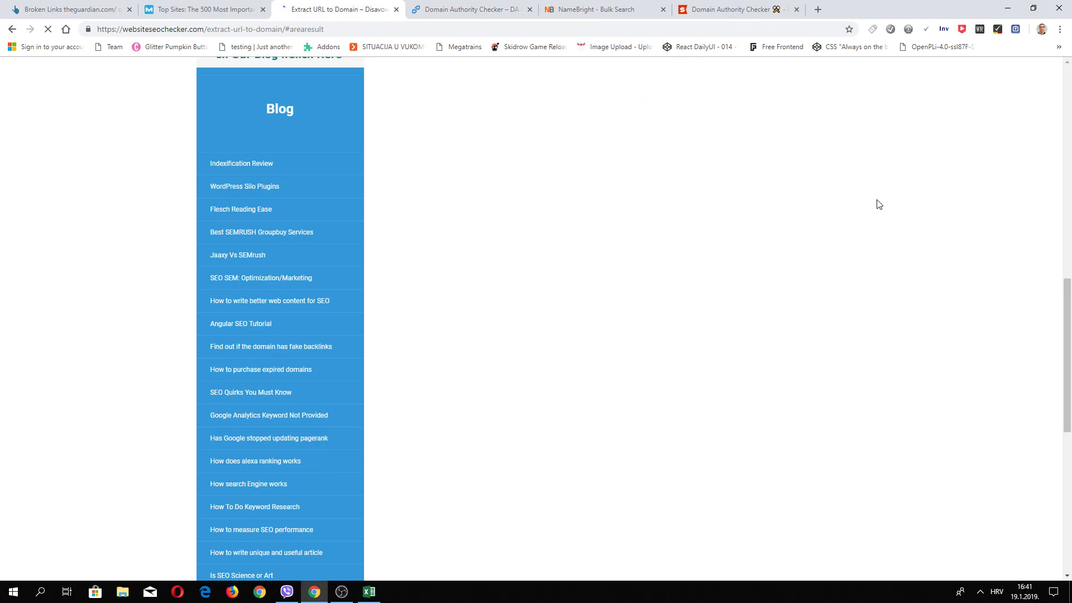
{"action": "scroll", "coordinate": [879, 204], "scroll_direction": "up", "scroll_amount": 13}
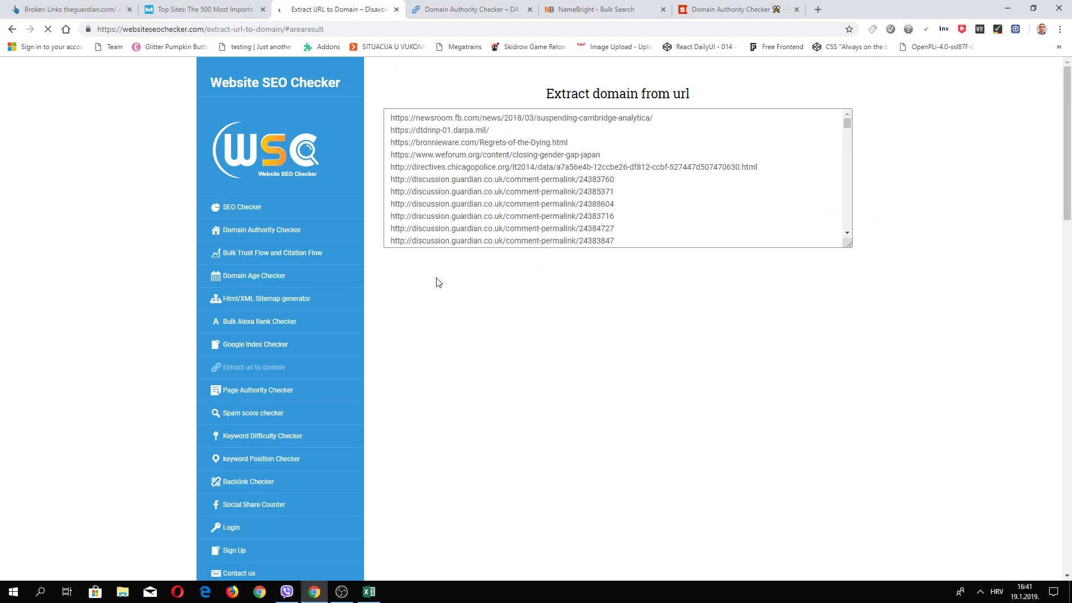
{"action": "scroll", "coordinate": [737, 282], "scroll_direction": "down", "scroll_amount": 14}
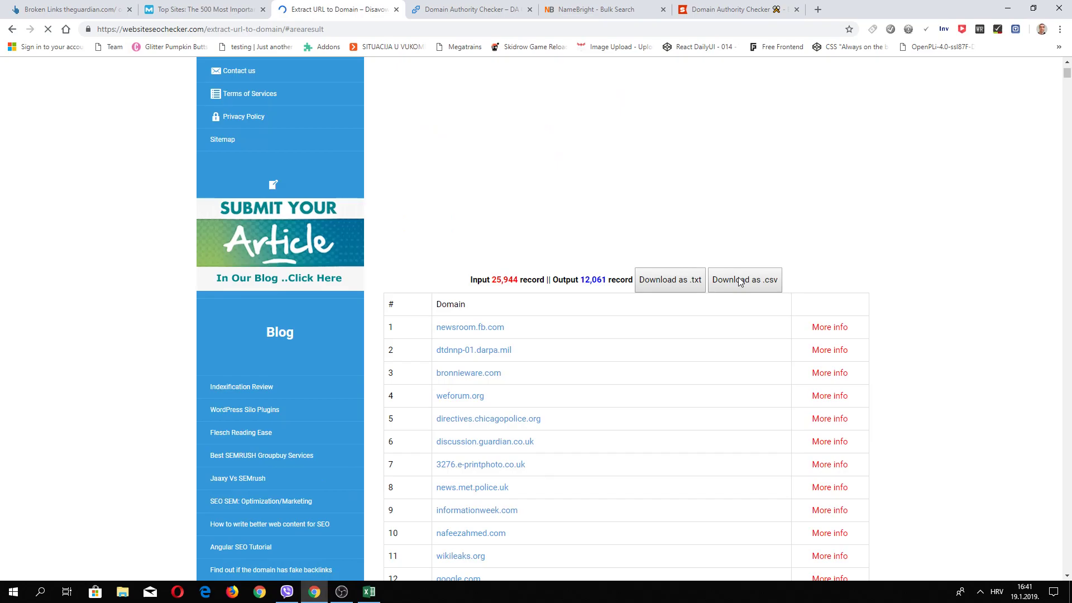
{"action": "scroll", "coordinate": [929, 256], "scroll_direction": "up", "scroll_amount": 5}
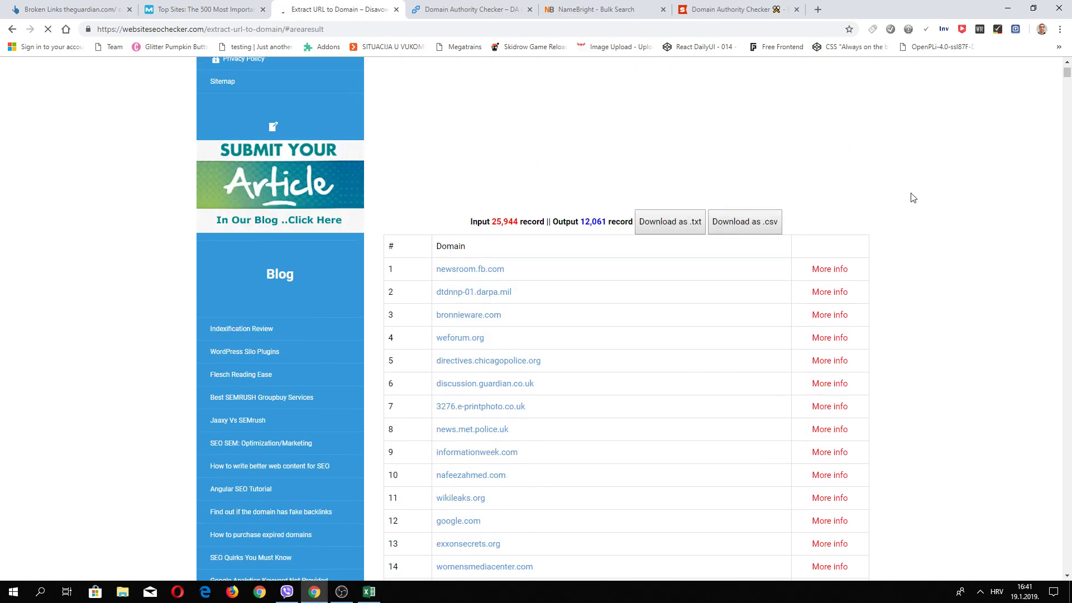
{"action": "left_click_drag", "start_coordinate": [1068, 60], "coordinate": [1067, 434]}
{"action": "scroll", "coordinate": [953, 363], "scroll_direction": "down", "scroll_amount": 20}
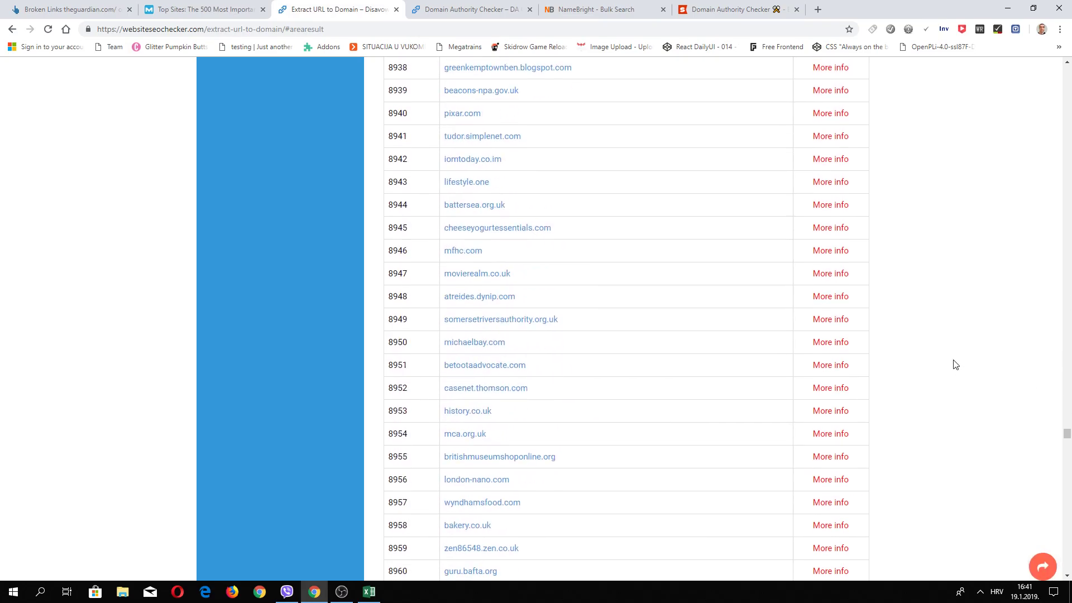
{"action": "scroll", "coordinate": [951, 360], "scroll_direction": "down", "scroll_amount": 20}
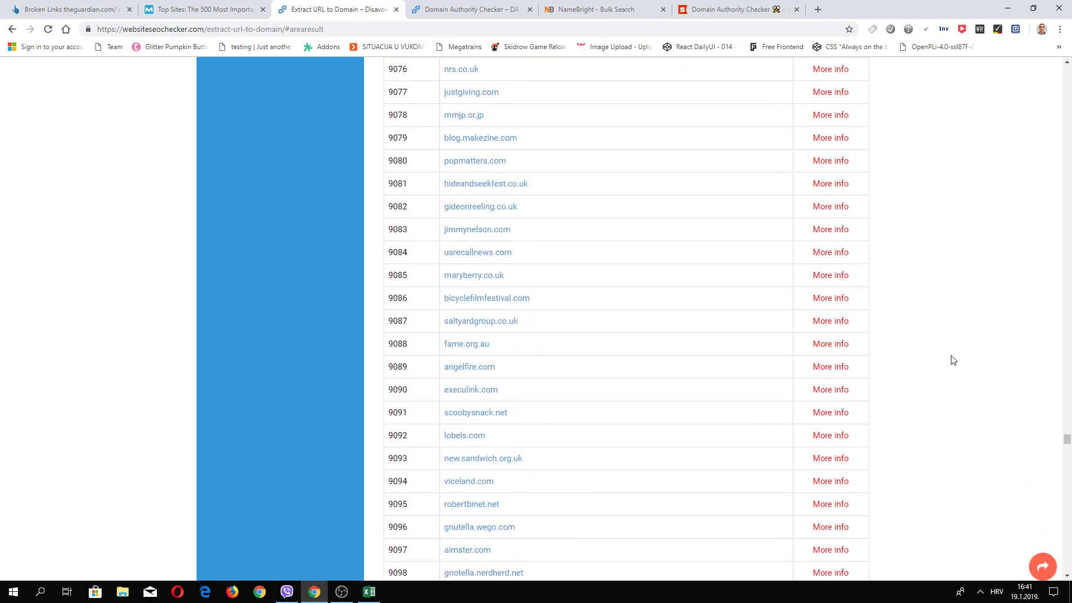
{"action": "left_click_drag", "start_coordinate": [1068, 443], "coordinate": [1067, 553]}
{"action": "scroll", "coordinate": [851, 378], "scroll_direction": "down", "scroll_amount": 20}
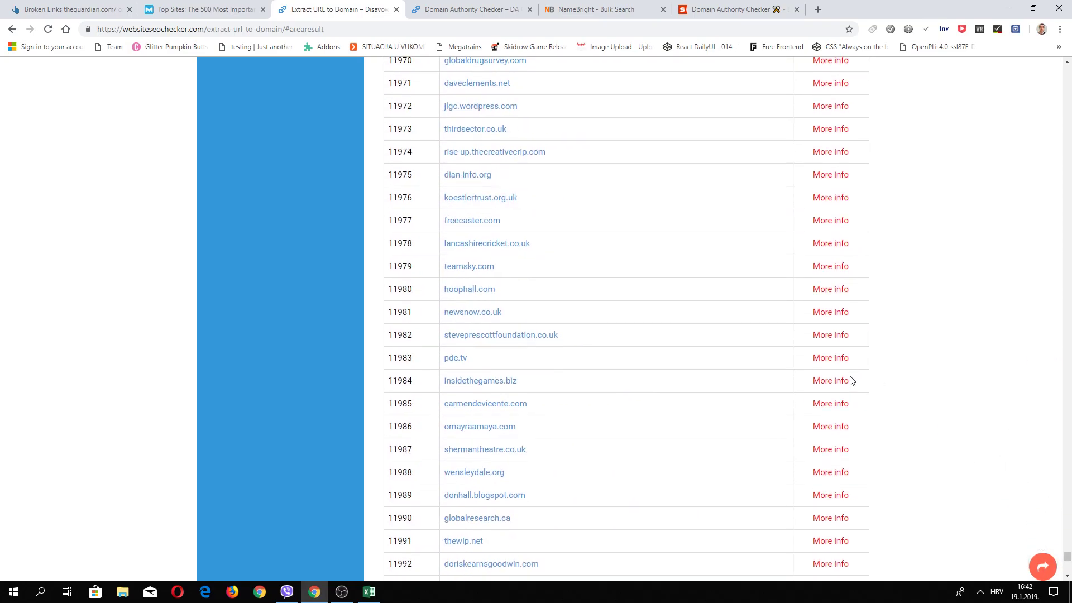
{"action": "left_click_drag", "start_coordinate": [1069, 511], "coordinate": [1068, 565]}
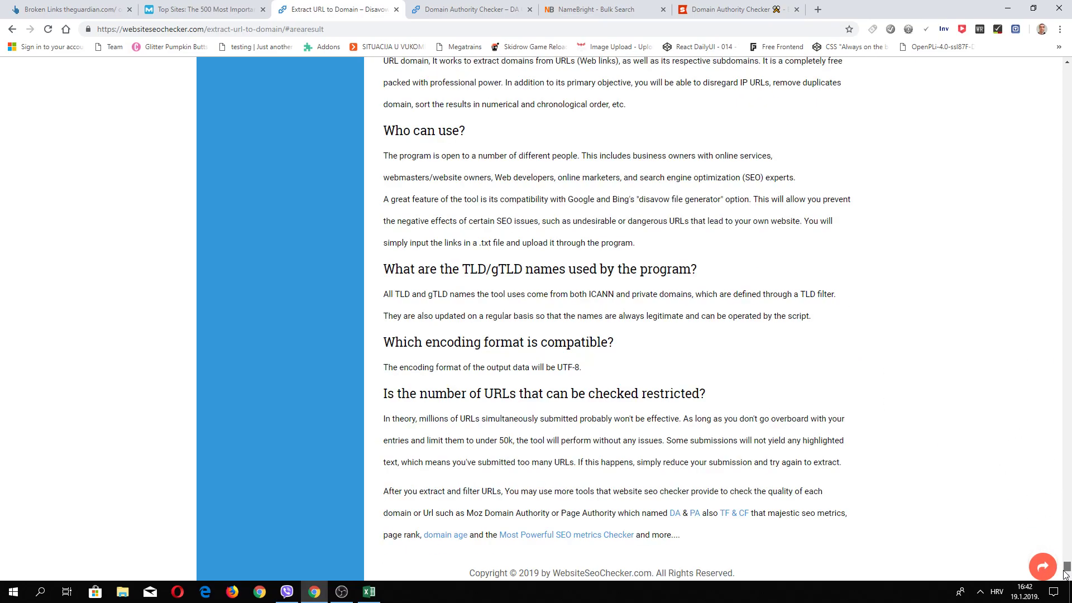
{"action": "scroll", "coordinate": [780, 376], "scroll_direction": "up", "scroll_amount": 5}
{"action": "scroll", "coordinate": [780, 376], "scroll_direction": "up", "scroll_amount": 10}
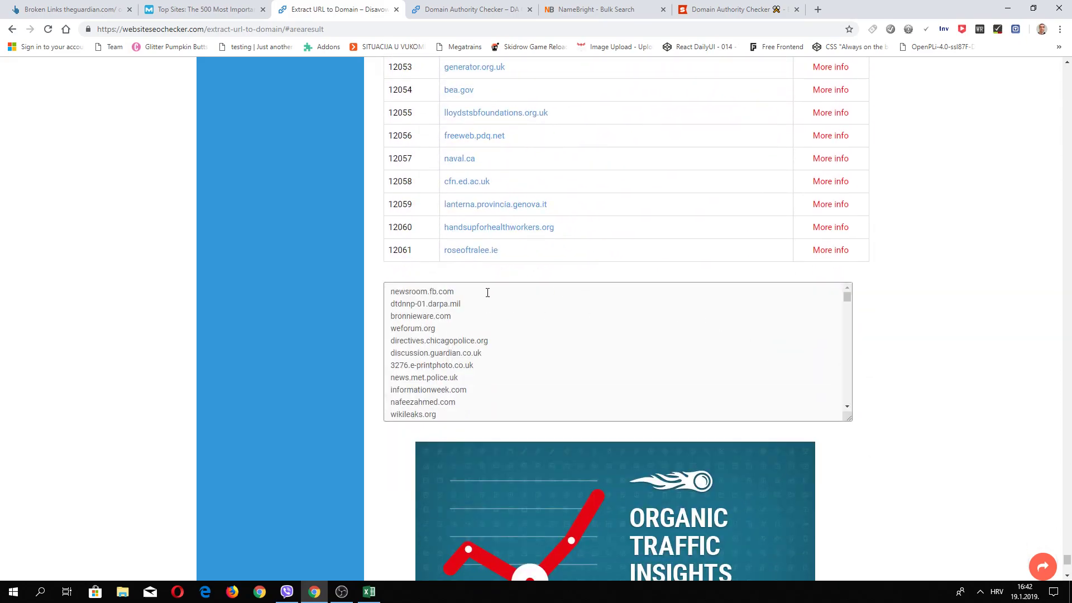
Select the extracted domain names in the plain-text results box and bring up the copy option
{"action": "mouse_move", "coordinate": [847, 297]}
{"action": "left_mouse_down"}
{"action": "mouse_move", "coordinate": [851, 409]}
{"action": "mouse_move", "coordinate": [847, 292]}
{"action": "left_mouse_up"}
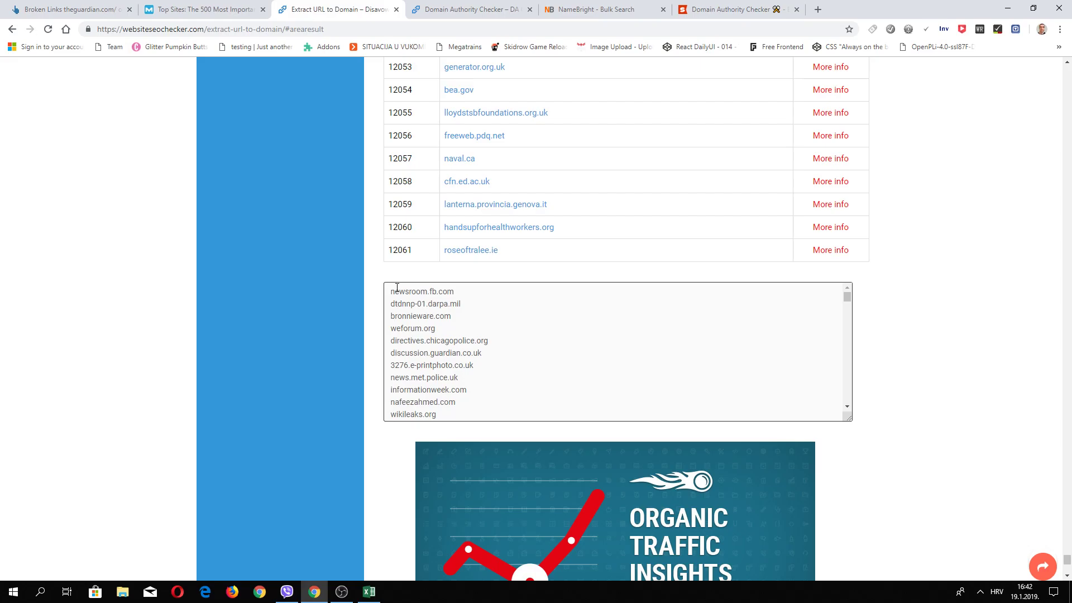
{"action": "left_click_drag", "start_coordinate": [391, 290], "coordinate": [484, 403]}
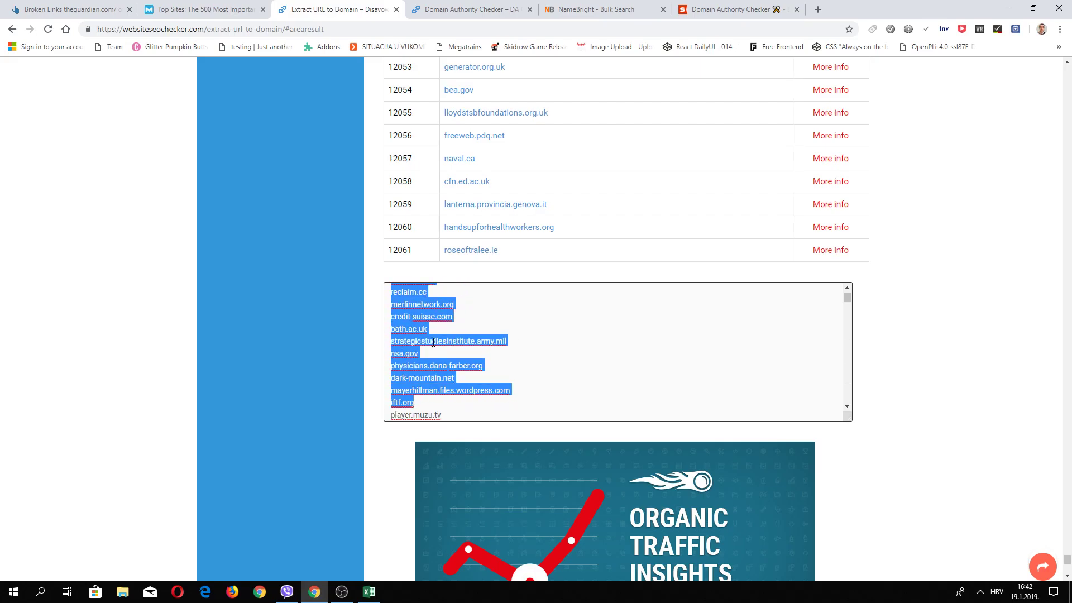
{"action": "right_click", "coordinate": [409, 316]}
Bulk-check the copied domains in NameBright, finding dtdnnp-01.com and bratton.info available
{"action": "left_click", "coordinate": [421, 356]}
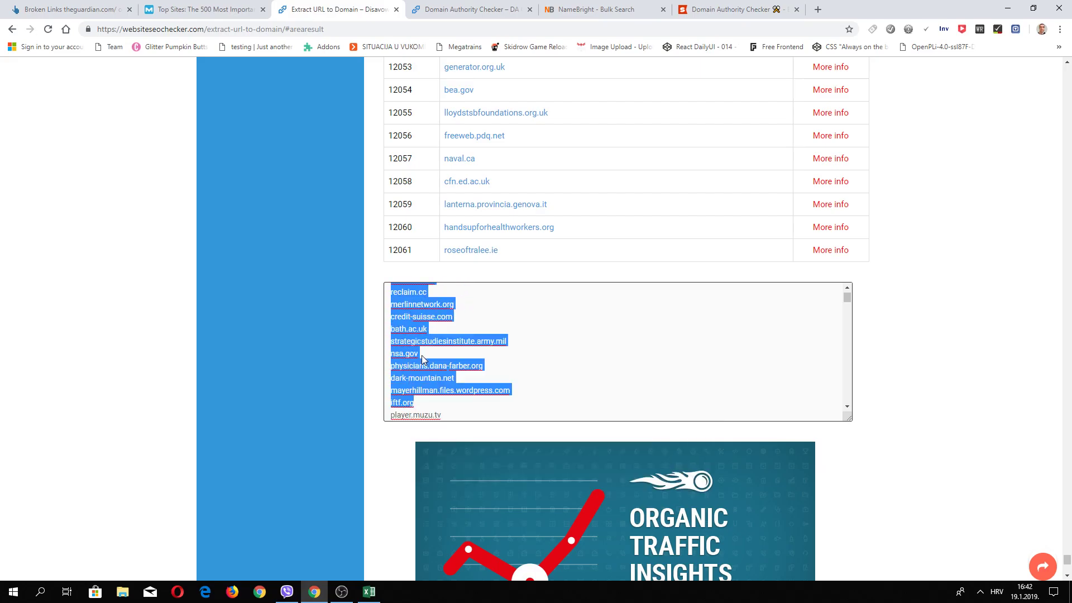
{"action": "left_click", "coordinate": [445, 16]}
{"action": "left_click", "coordinate": [586, 11]}
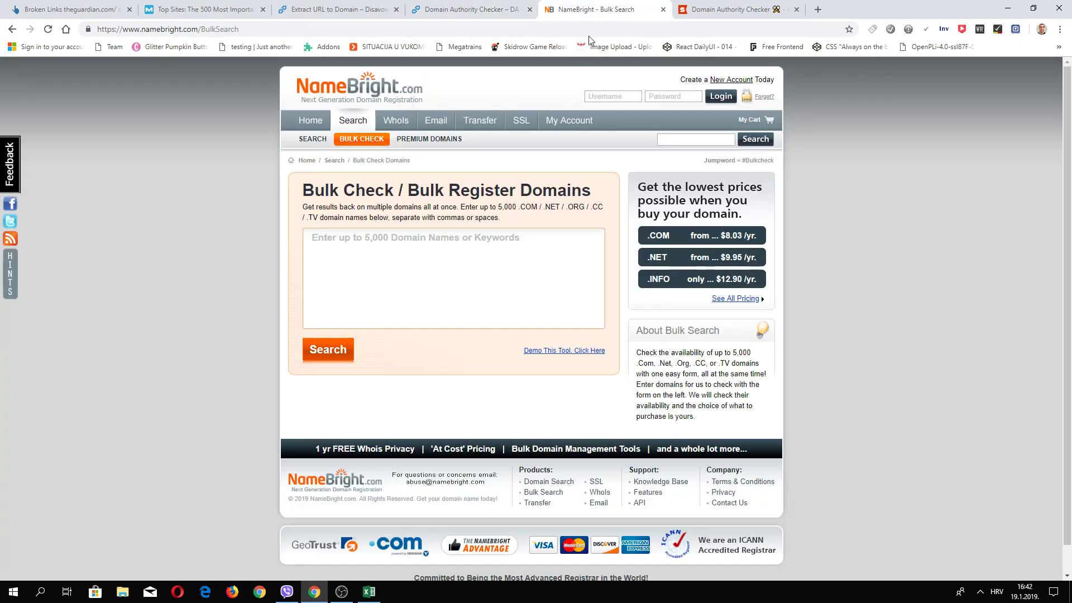
{"action": "left_click_drag", "start_coordinate": [586, 10], "coordinate": [455, 10]}
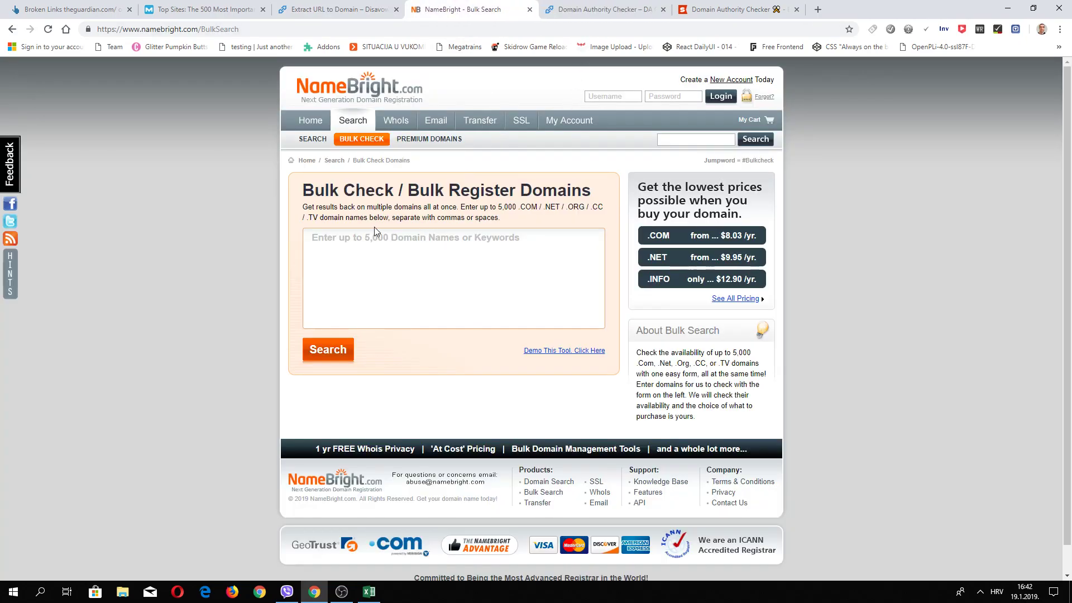
{"action": "left_click", "coordinate": [404, 245]}
{"action": "key", "text": "ctrl+v"}
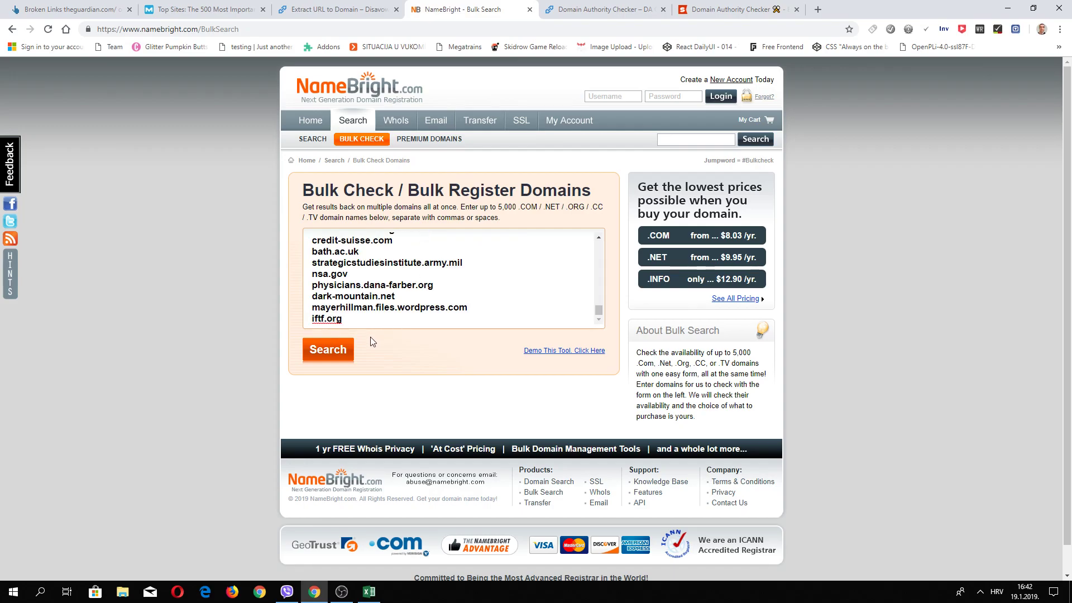
{"action": "left_click", "coordinate": [328, 350]}
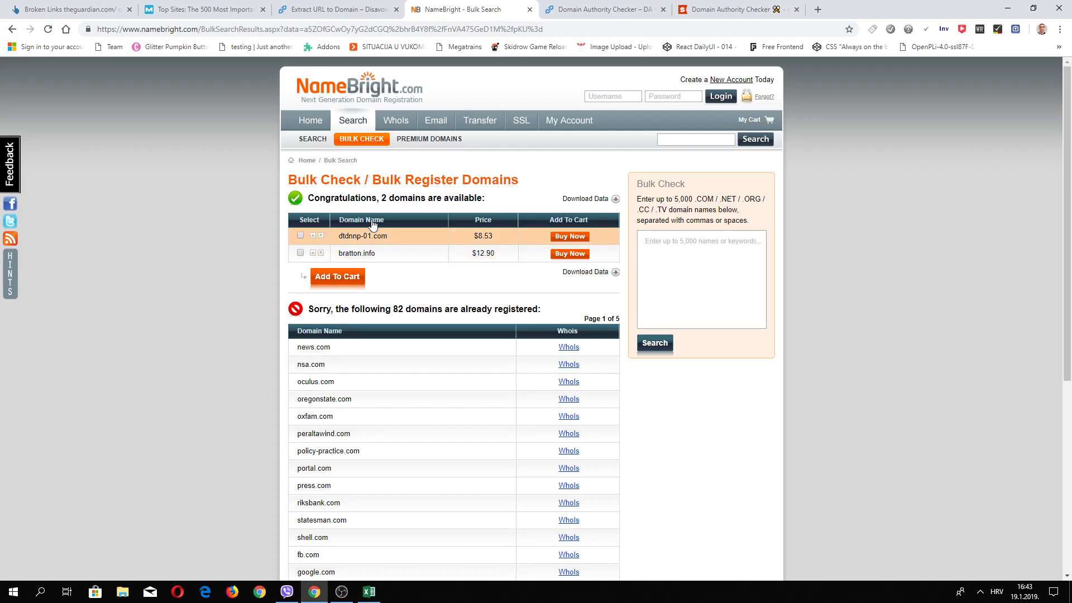
{"action": "left_click", "coordinate": [85, 9]}
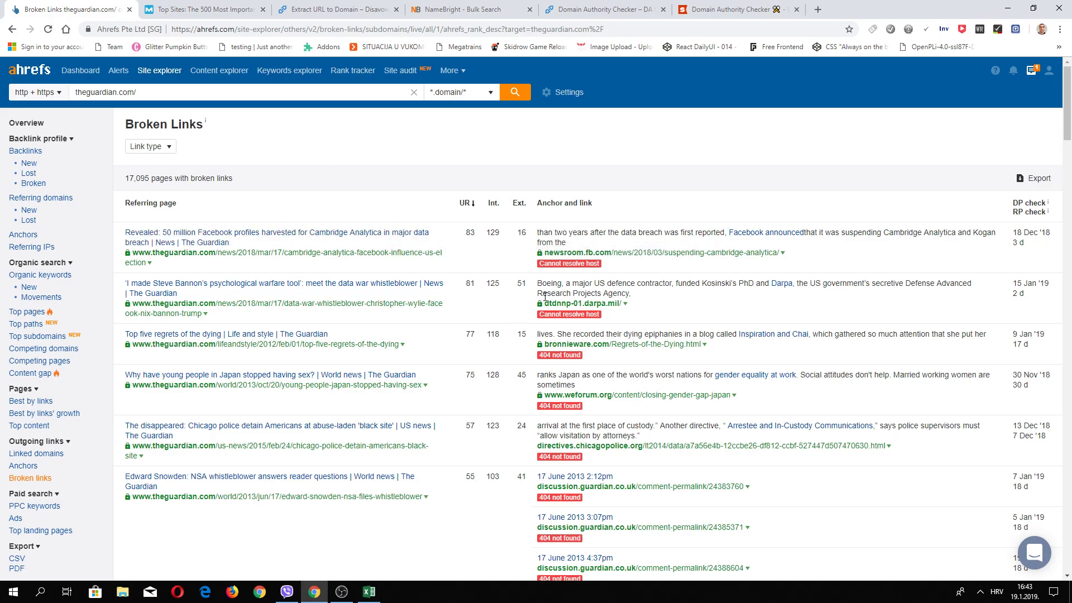
Go back from Ahrefs to the NameBright results showing dtdnnp-01.com and bratton.info available
{"action": "left_click", "coordinate": [596, 6]}
{"action": "left_click", "coordinate": [703, 8]}
{"action": "left_click", "coordinate": [475, 9]}
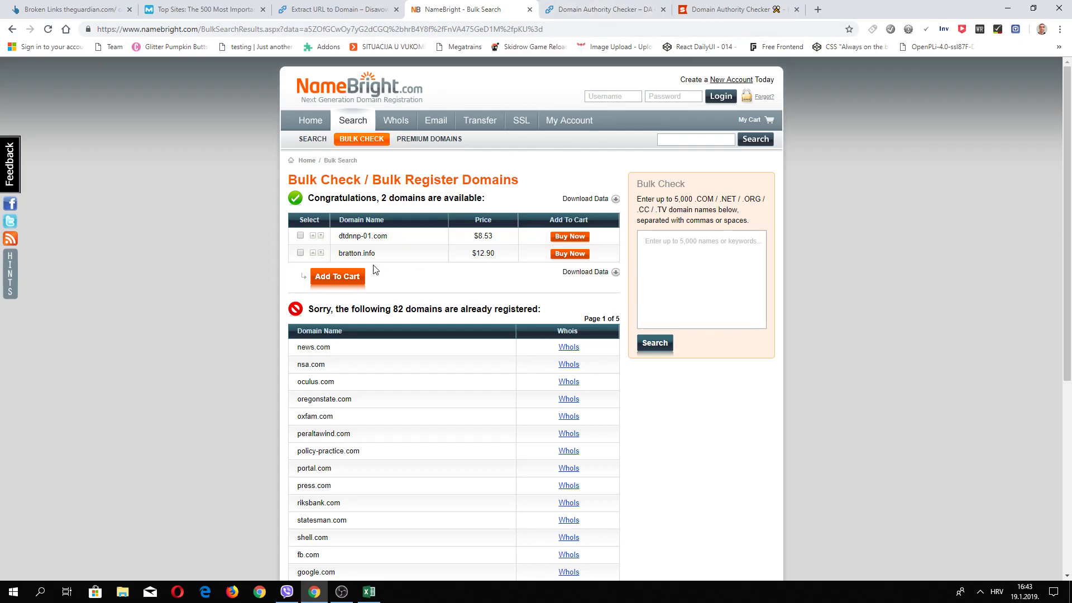
Enter bratton.info and dtdnnp-01.com on separate lines in the SEO Weather domain list
{"action": "left_click_drag", "start_coordinate": [338, 253], "coordinate": [377, 253]}
{"action": "right_click", "coordinate": [362, 251]}
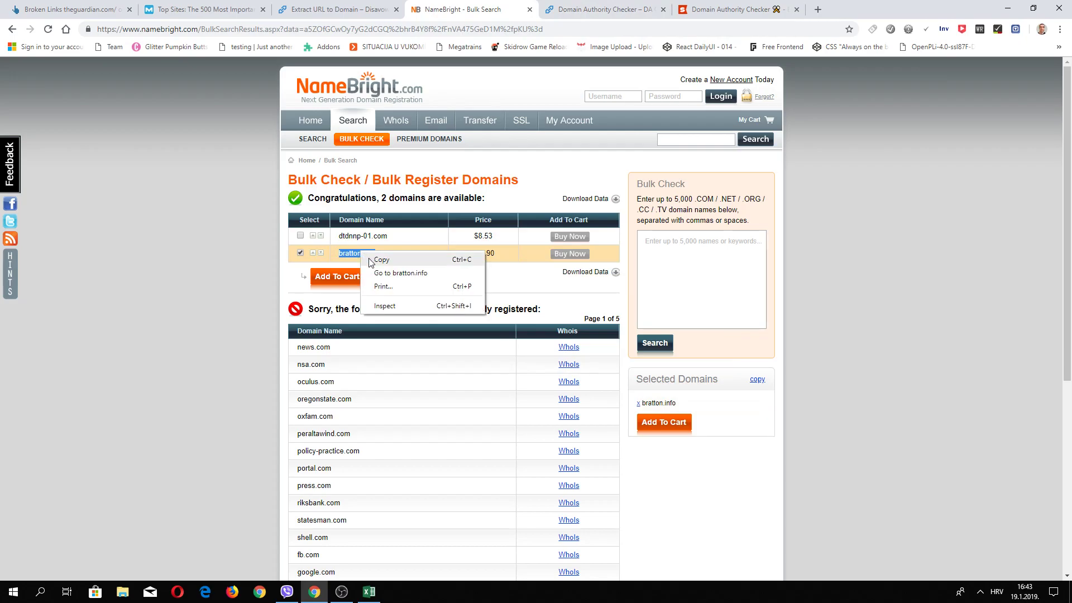
{"action": "left_click", "coordinate": [381, 257]}
{"action": "left_click", "coordinate": [606, 10]}
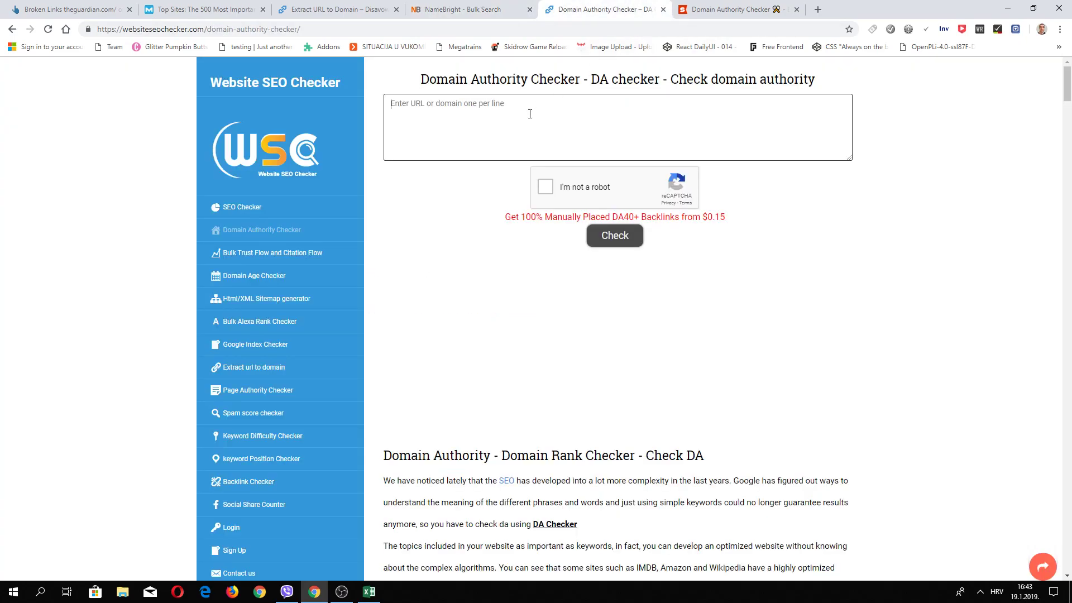
{"action": "left_click", "coordinate": [734, 10]}
{"action": "scroll", "coordinate": [461, 275], "scroll_direction": "down", "scroll_amount": 4}
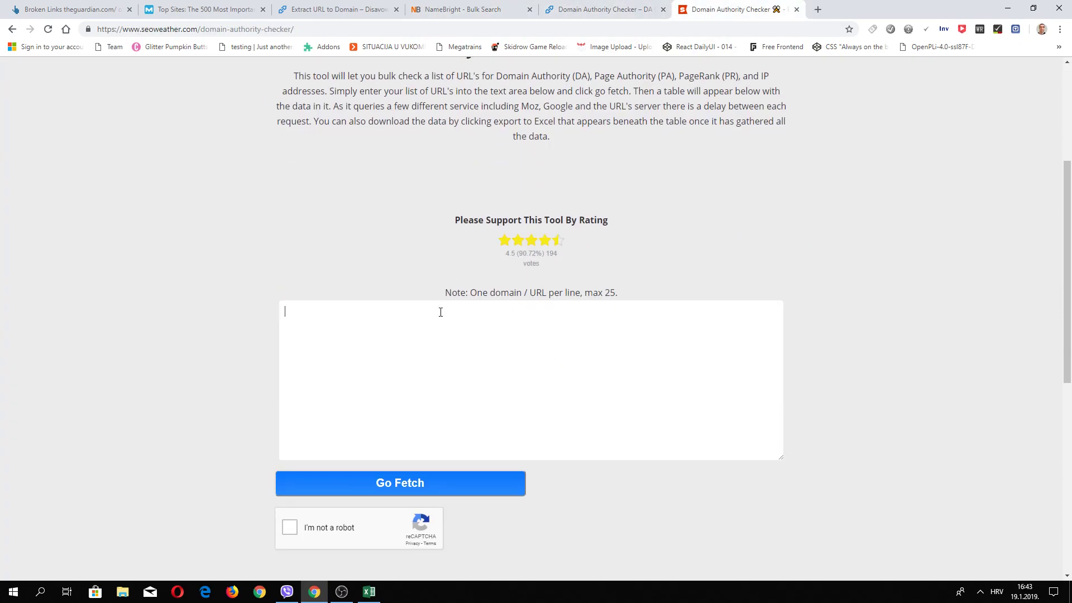
{"action": "key", "text": "ctrl+v"}
{"action": "left_click", "coordinate": [464, 9]}
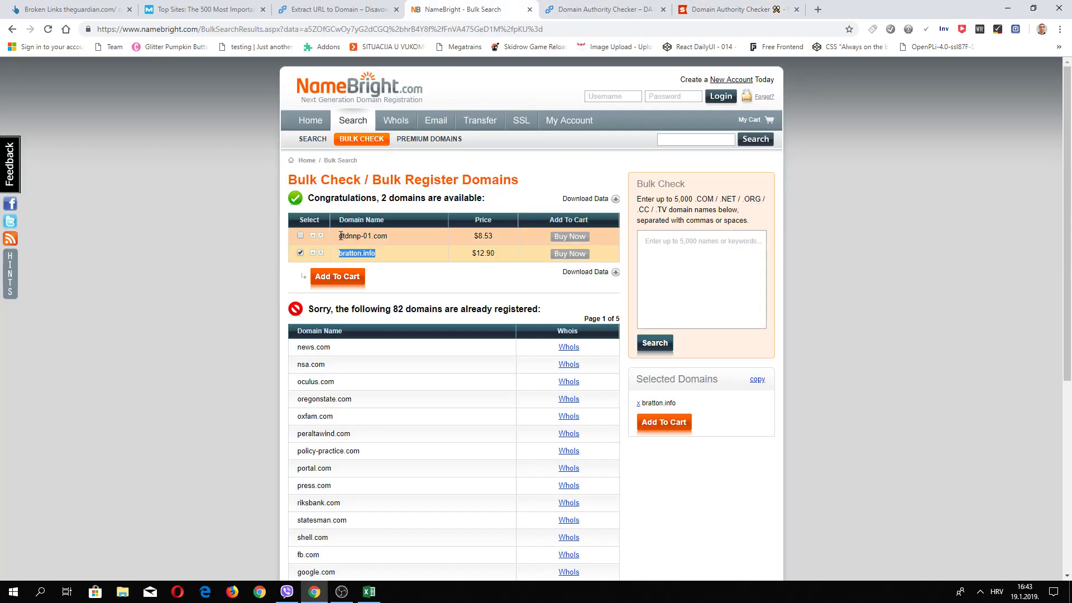
{"action": "left_click_drag", "start_coordinate": [358, 235], "coordinate": [387, 237]}
{"action": "left_click", "coordinate": [689, 9]}
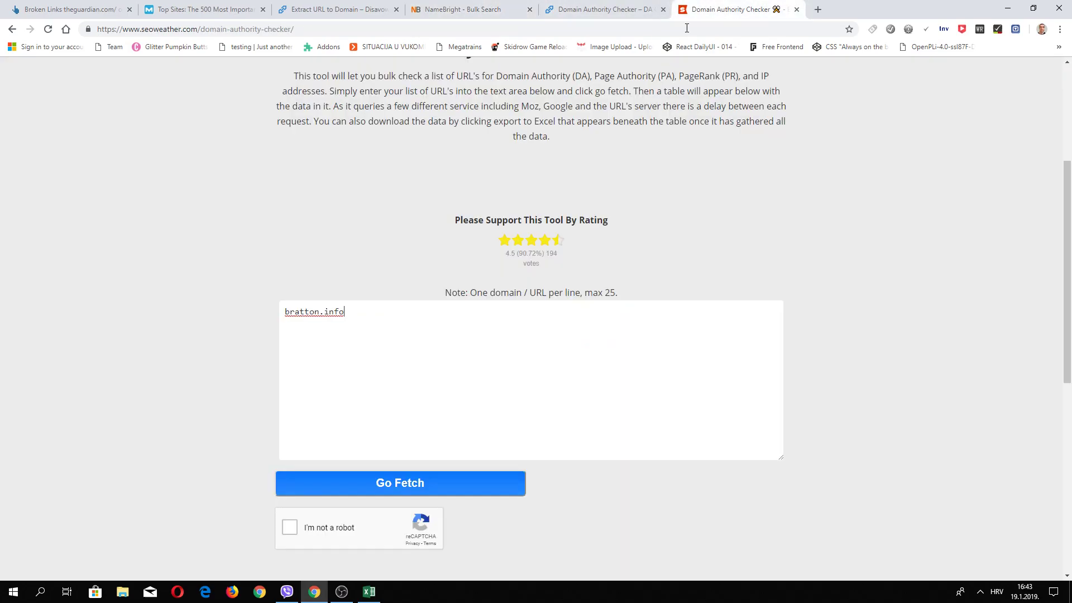
{"action": "key", "text": "Return"}
{"action": "key", "text": "ctrl+v"}
Pass reCAPTCHA and fetch scores: bratton.info DA 32 / PA 36, dtdnnp-01.com DA 0 / PA 1
{"action": "scroll", "coordinate": [300, 327], "scroll_direction": "down", "scroll_amount": 4}
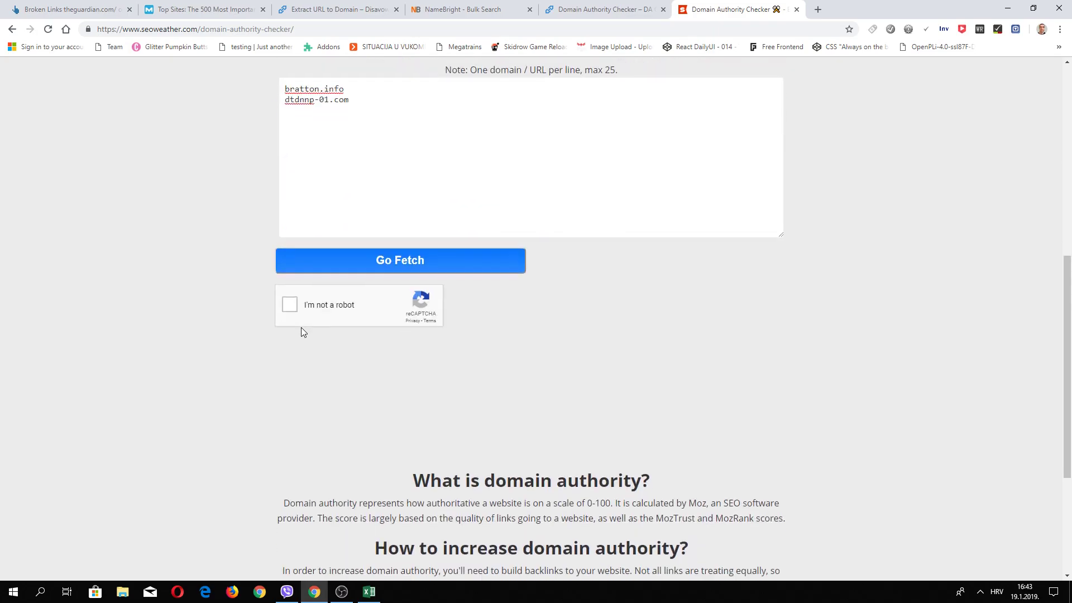
{"action": "left_click", "coordinate": [292, 306]}
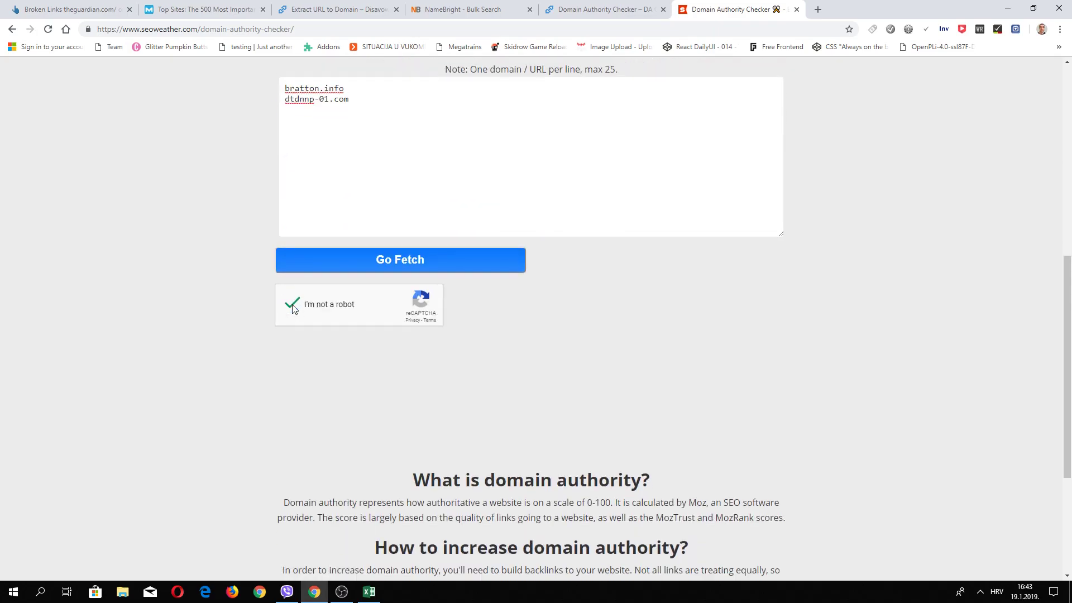
{"action": "scroll", "coordinate": [446, 321], "scroll_direction": "up", "scroll_amount": 1}
{"action": "left_click", "coordinate": [414, 314]}
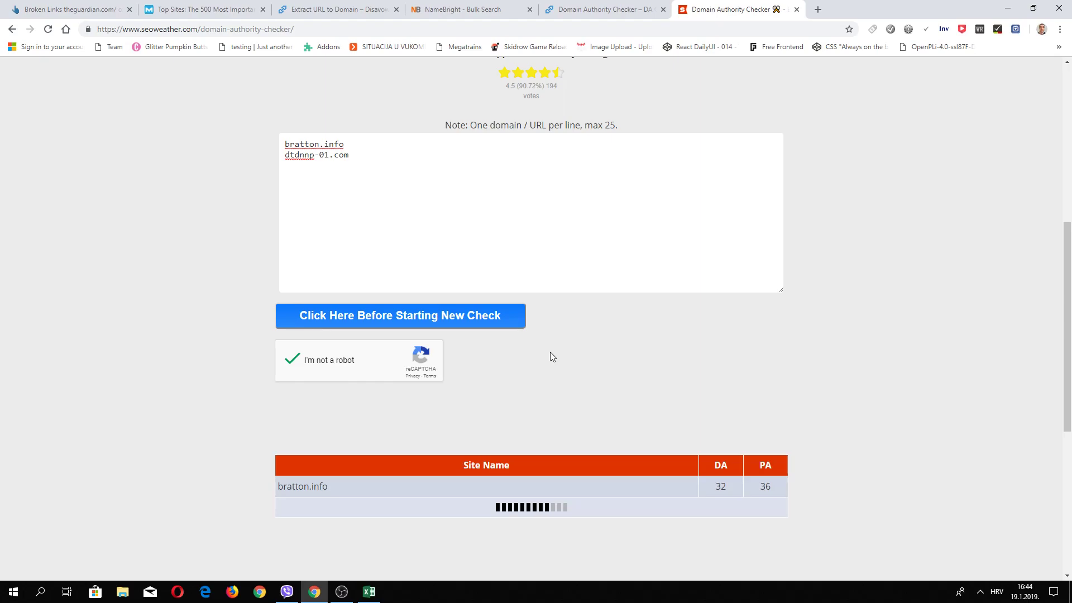
{"action": "scroll", "coordinate": [551, 352], "scroll_direction": "down", "scroll_amount": 3}
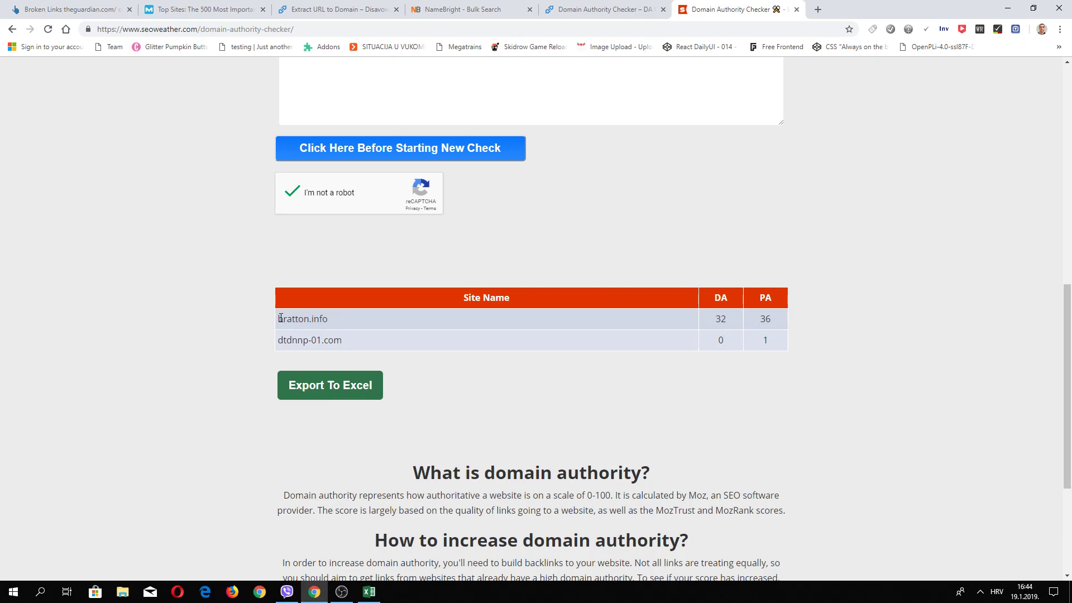
Save bratton.info in a new Notepad note and minimize it
{"action": "left_click_drag", "start_coordinate": [279, 318], "coordinate": [328, 316]}
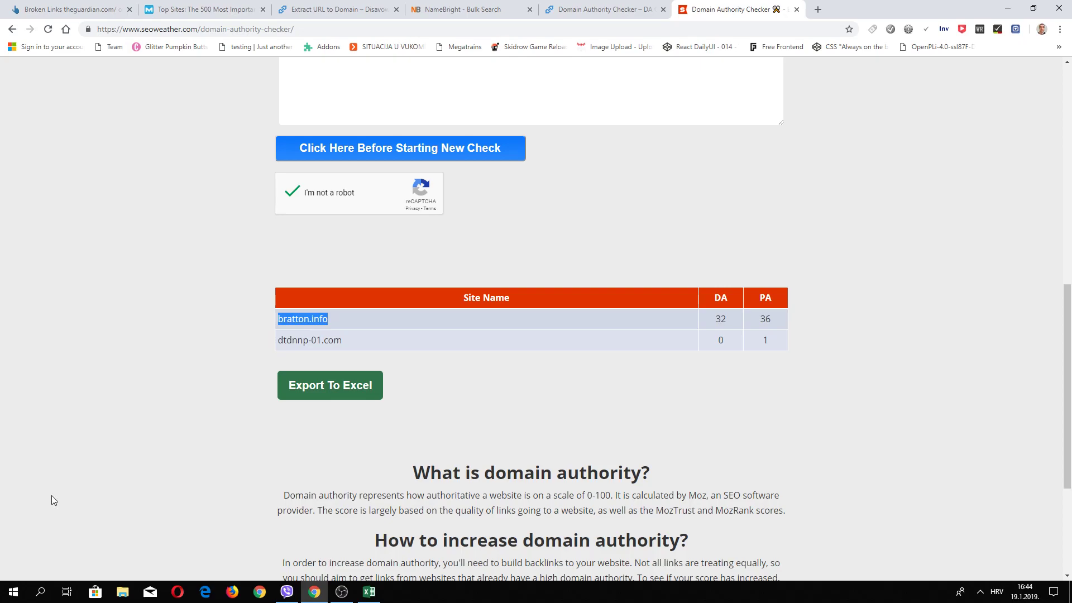
{"action": "key", "text": "super"}
{"action": "type", "text": "notepad"}
{"action": "left_click", "coordinate": [135, 276]}
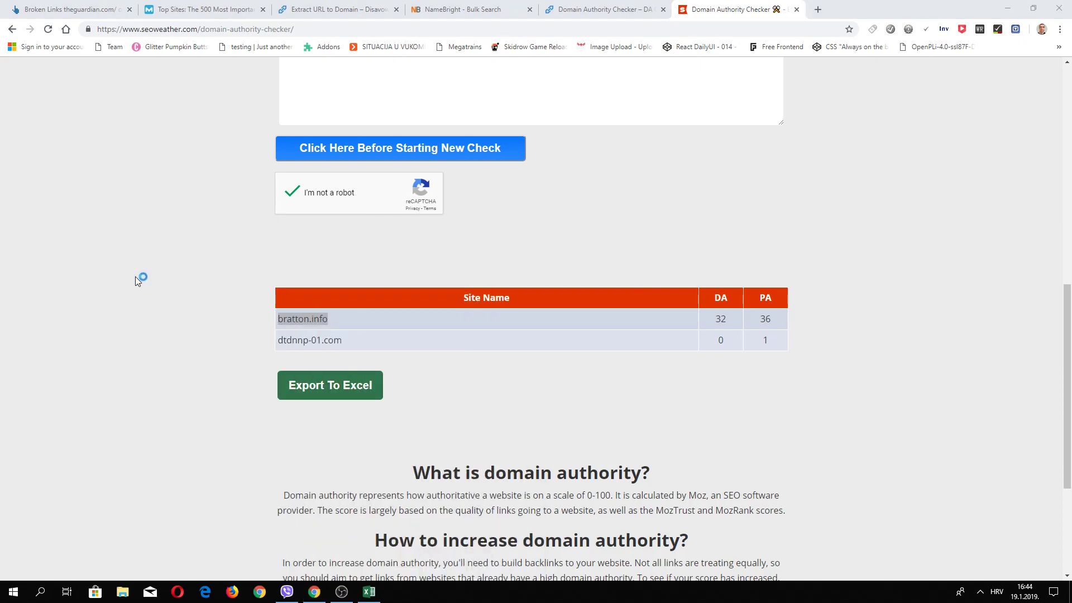
{"action": "key", "text": "ctrl+v"}
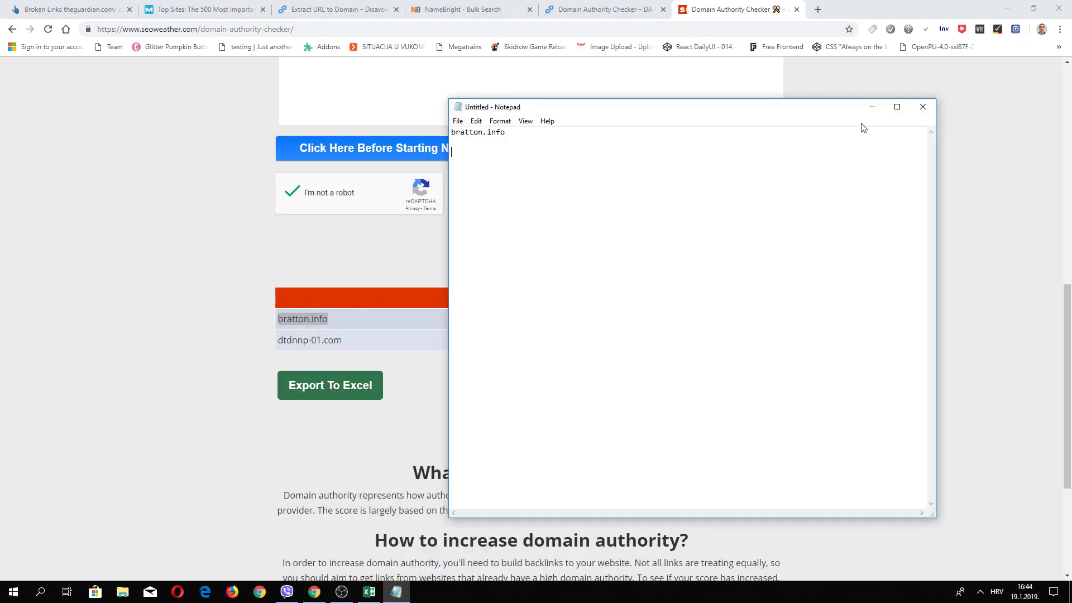
{"action": "left_click", "coordinate": [871, 107]}
Bulk-check the next 96 extracted domains in NameBright; none are available
{"action": "left_click", "coordinate": [337, 9]}
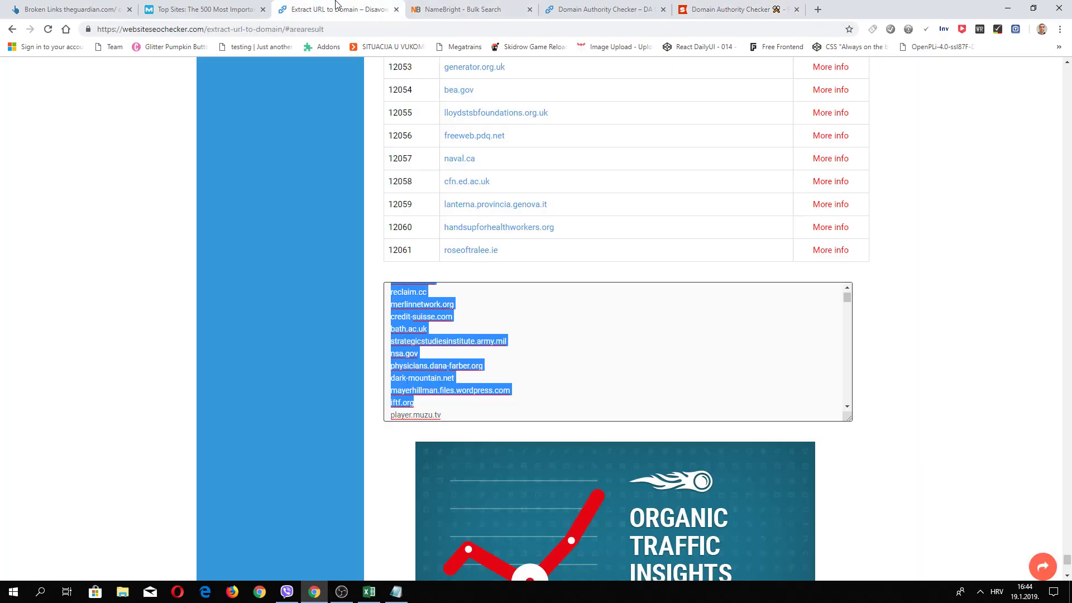
{"action": "scroll", "coordinate": [525, 332], "scroll_direction": "down", "scroll_amount": 2}
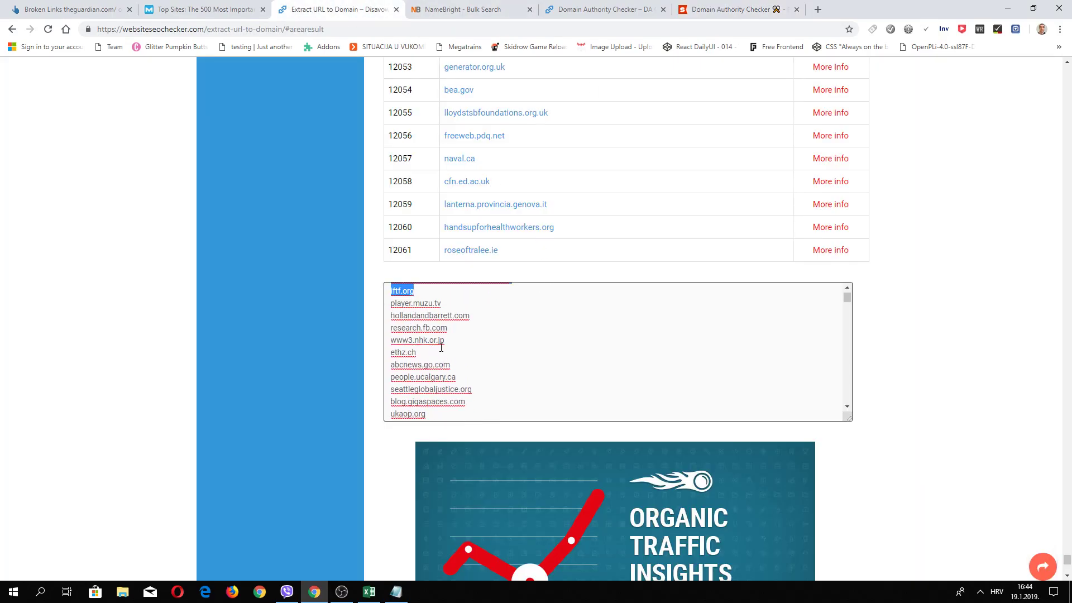
{"action": "left_click_drag", "start_coordinate": [389, 306], "coordinate": [483, 406]}
{"action": "right_click", "coordinate": [420, 336]}
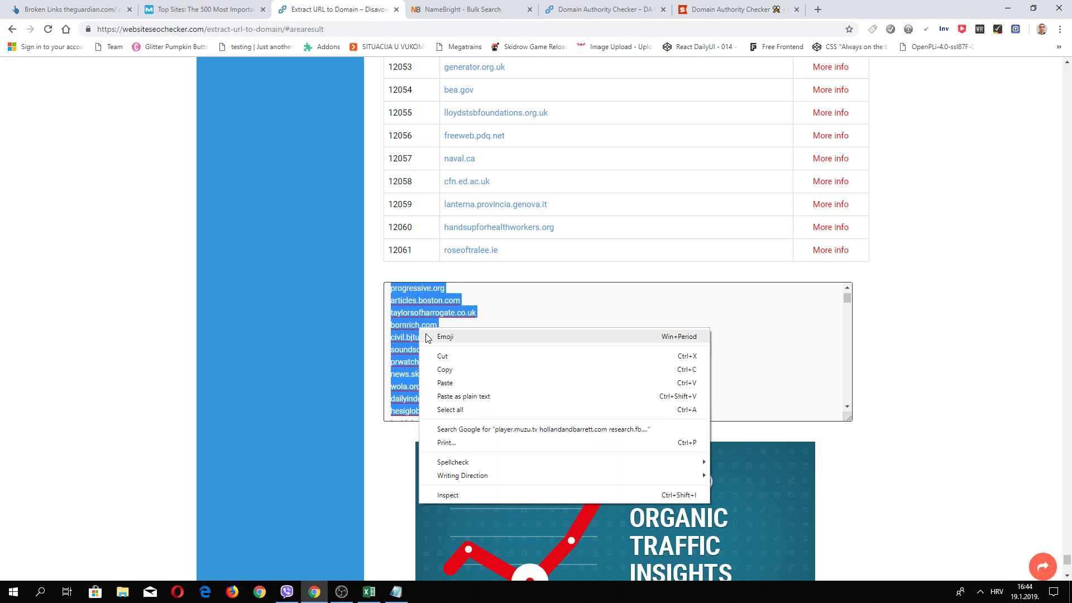
{"action": "left_click", "coordinate": [444, 369]}
{"action": "left_click", "coordinate": [486, 9]}
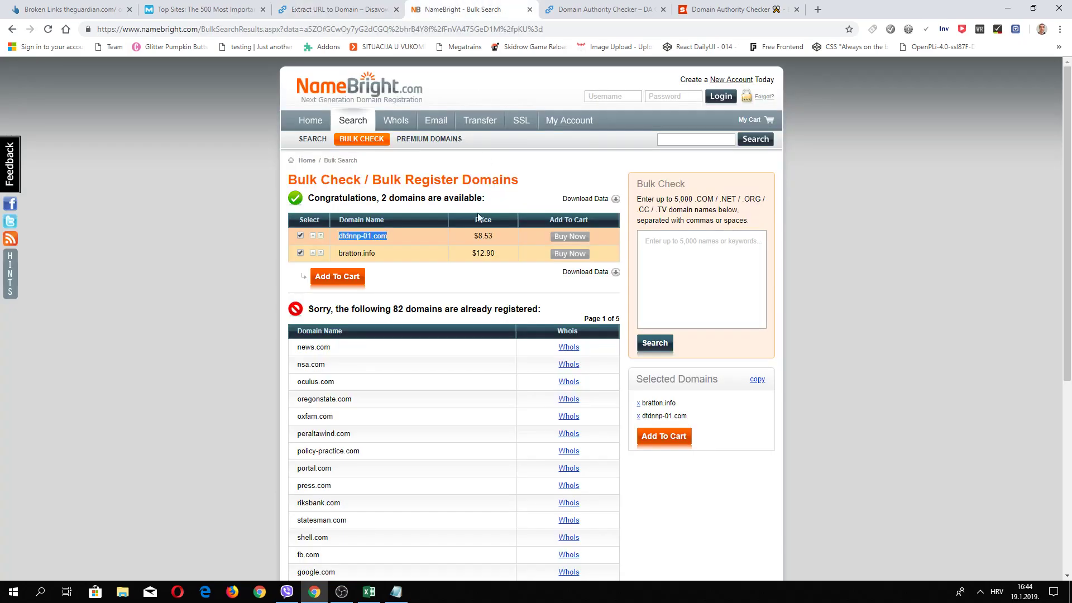
{"action": "left_click", "coordinate": [373, 141]}
{"action": "left_click", "coordinate": [394, 266]}
{"action": "key", "text": "ctrl+v"}
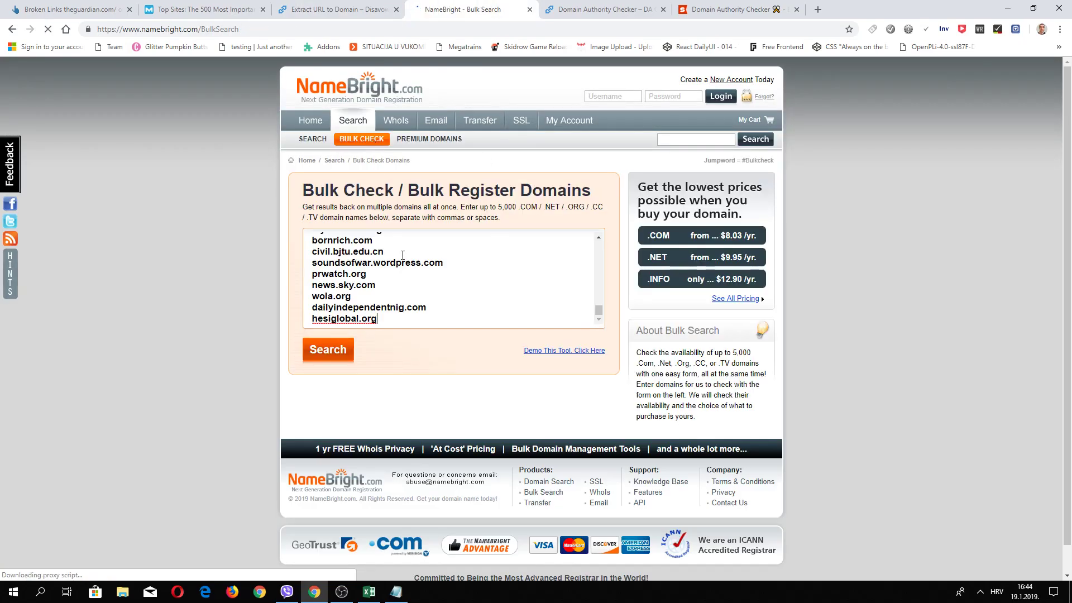
{"action": "left_click", "coordinate": [327, 351]}
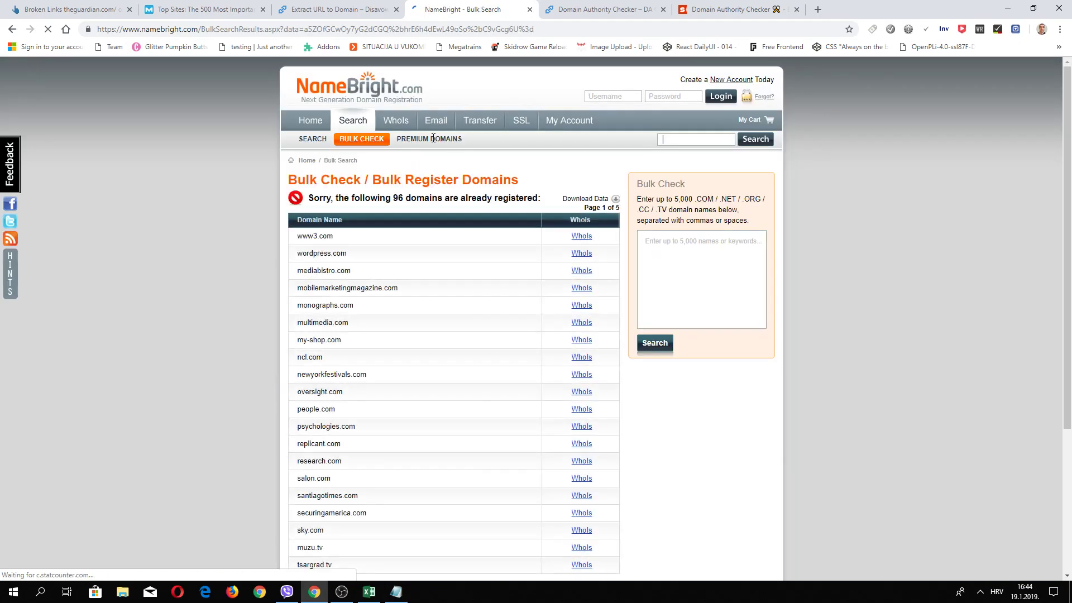
Copy the following batch of 72 domains from the extracted domain list
{"action": "left_click", "coordinate": [335, 9]}
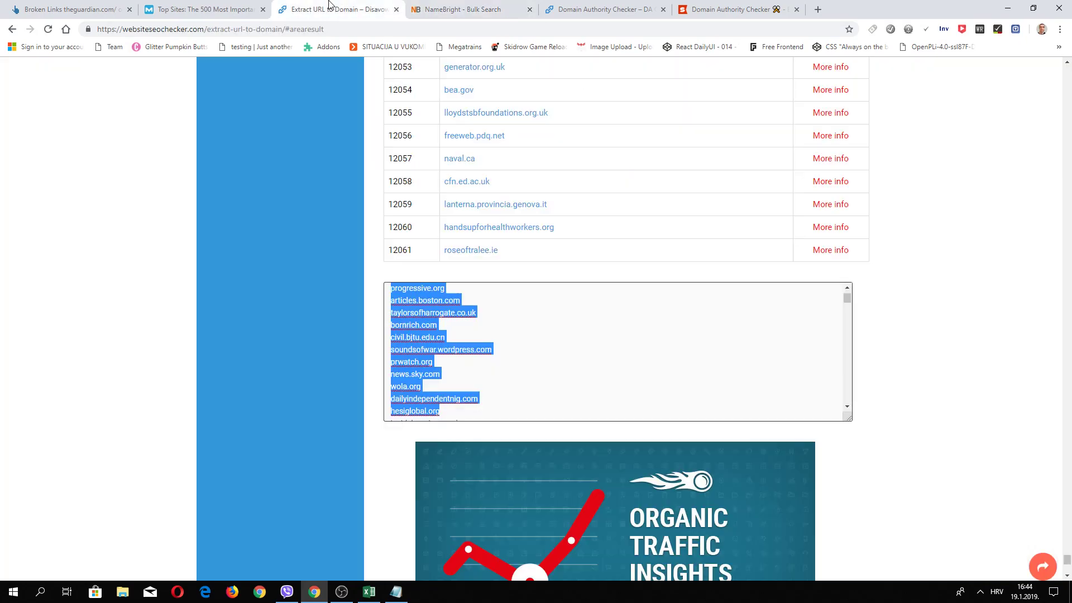
{"action": "left_click_drag", "start_coordinate": [391, 311], "coordinate": [456, 406]}
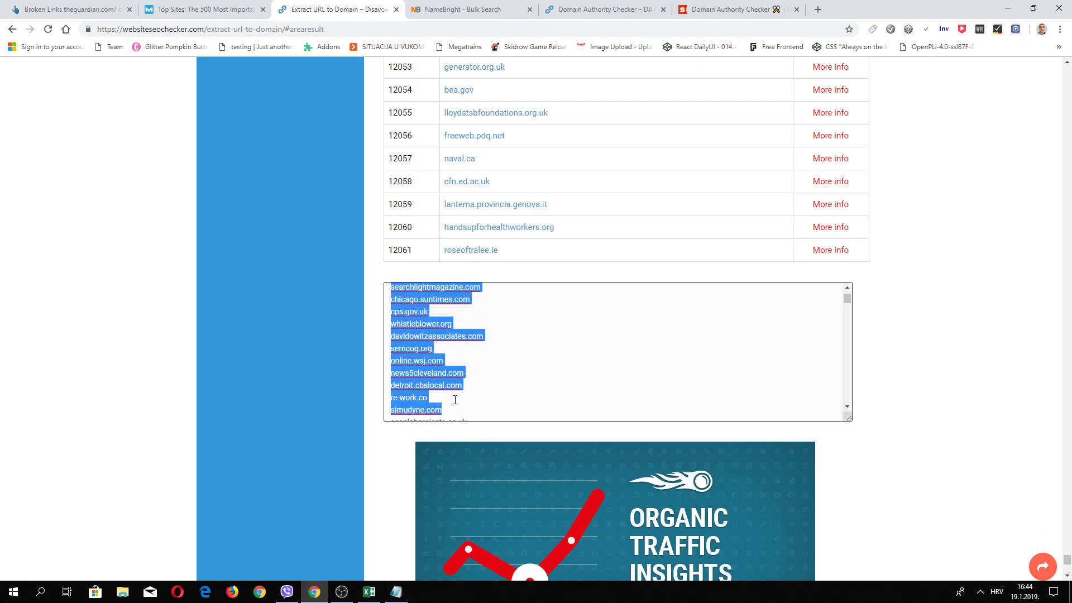
{"action": "right_click", "coordinate": [417, 332]}
{"action": "left_click", "coordinate": [433, 373]}
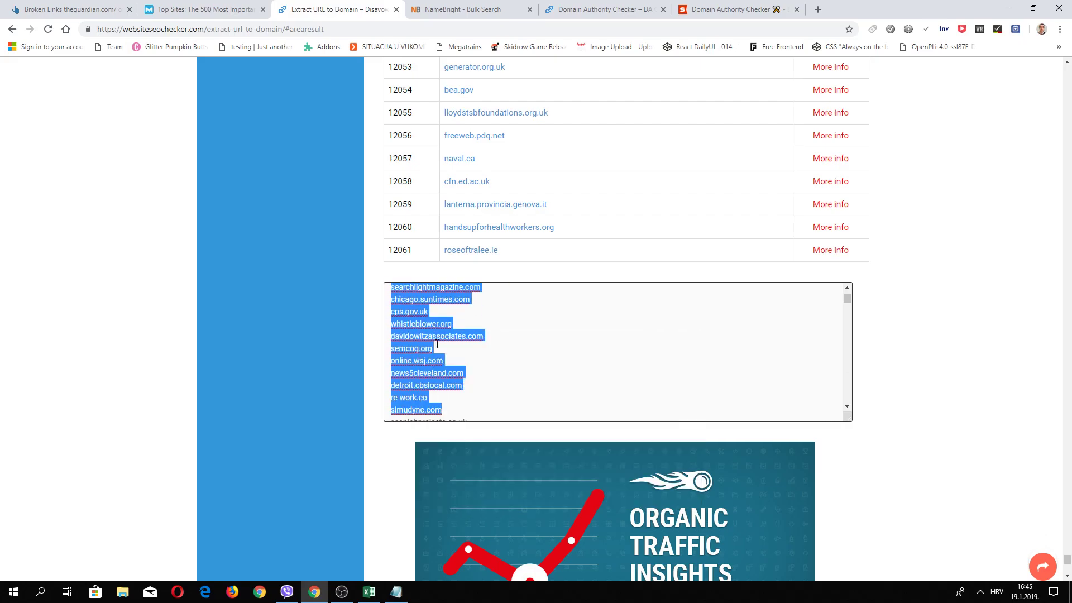
Bulk-check the 72 domains in NameBright and select the available psypag.com ($8.53)
{"action": "left_click", "coordinate": [447, 8]}
{"action": "left_click", "coordinate": [367, 140]}
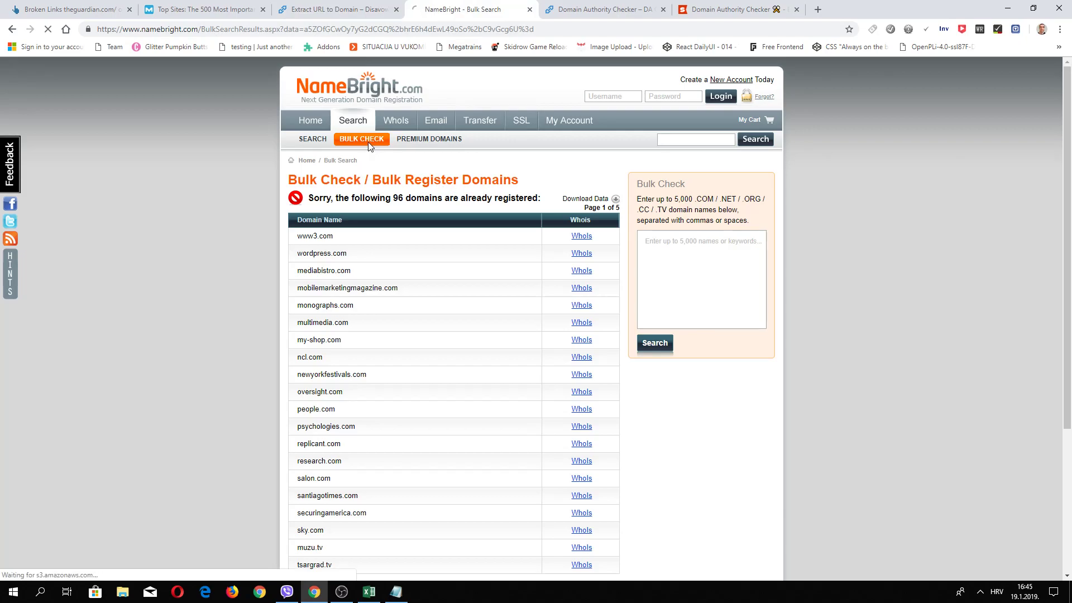
{"action": "left_click", "coordinate": [406, 243]}
{"action": "key", "text": "ctrl+v"}
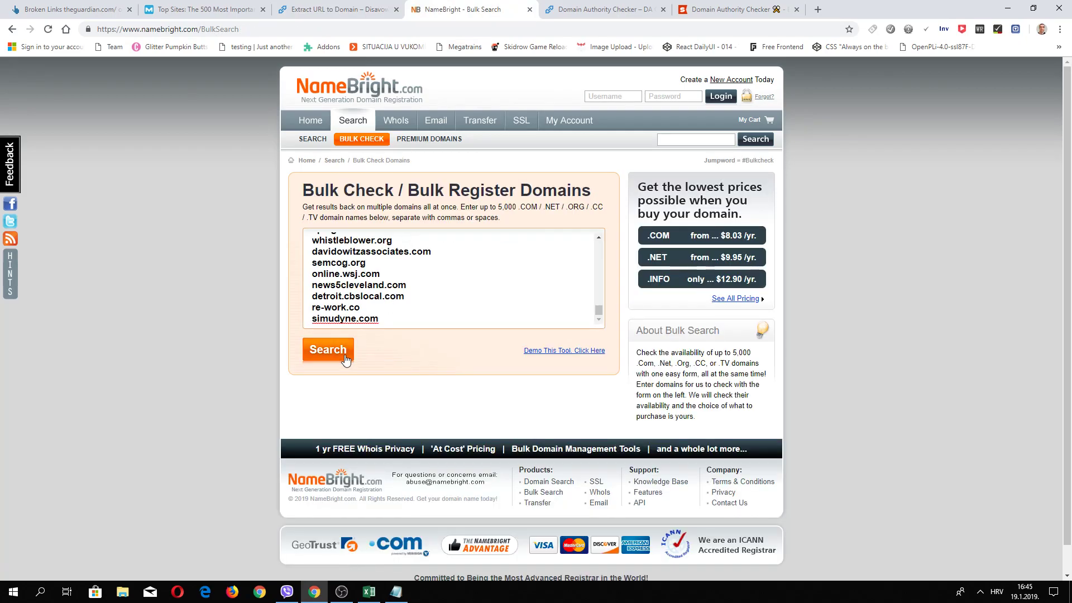
{"action": "left_click", "coordinate": [319, 349]}
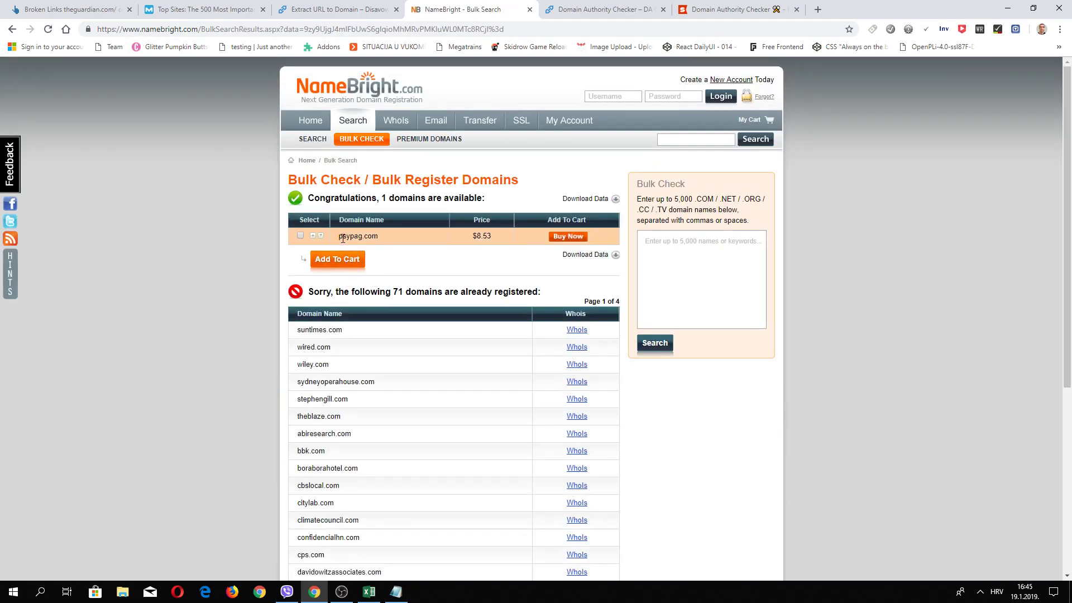
{"action": "left_click_drag", "start_coordinate": [340, 237], "coordinate": [393, 237]}
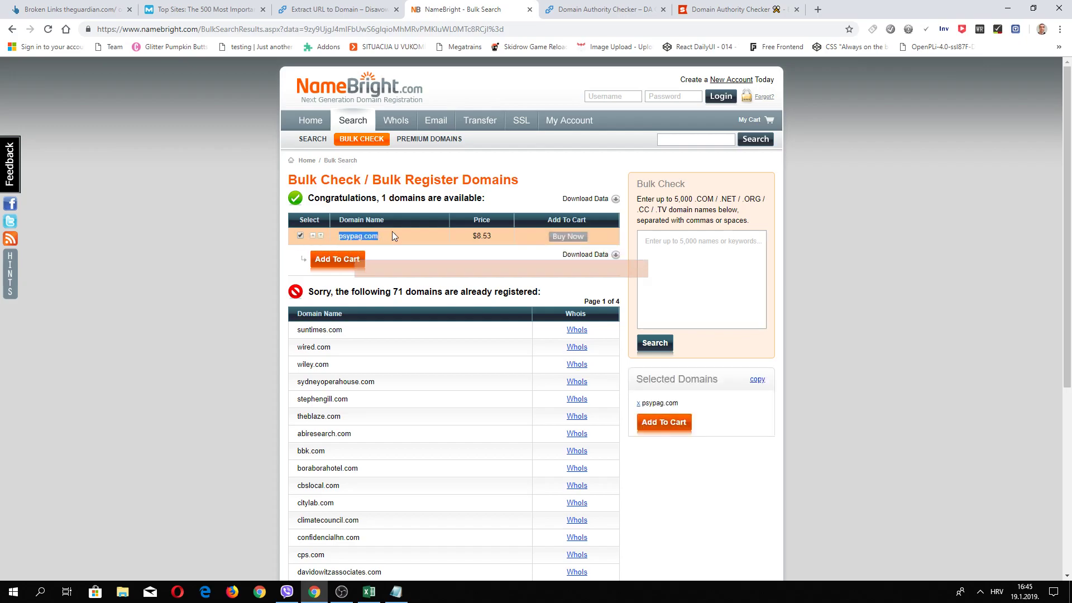
{"action": "key", "text": "ctrl+Tab"}
{"action": "key", "text": "ctrl+Tab"}
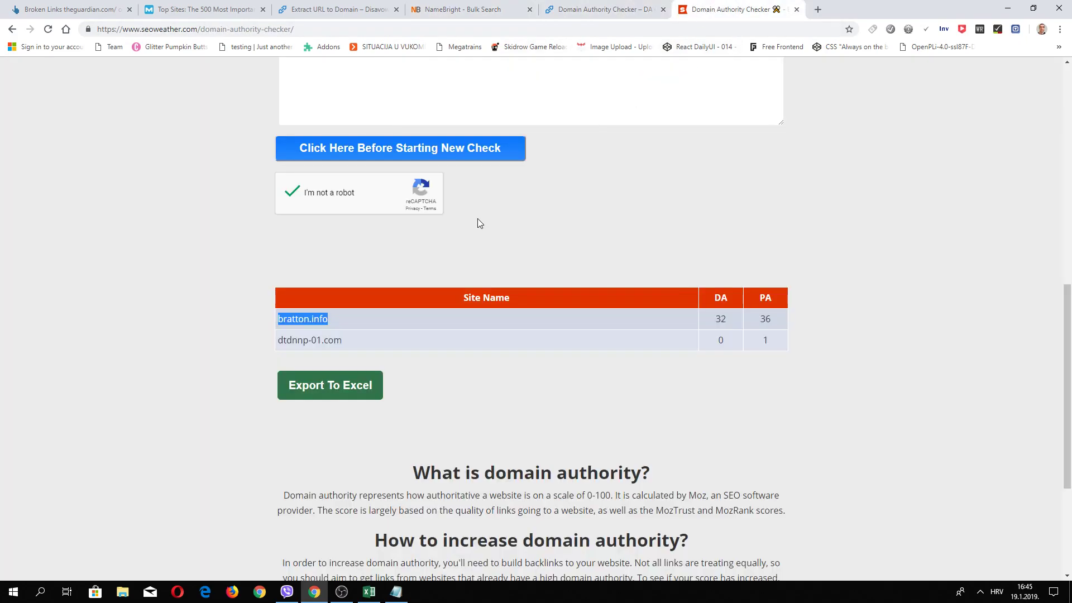
Reset the SEO Weather checker and rate psypag.com: DA 0, PA 1
{"action": "left_click", "coordinate": [393, 148]}
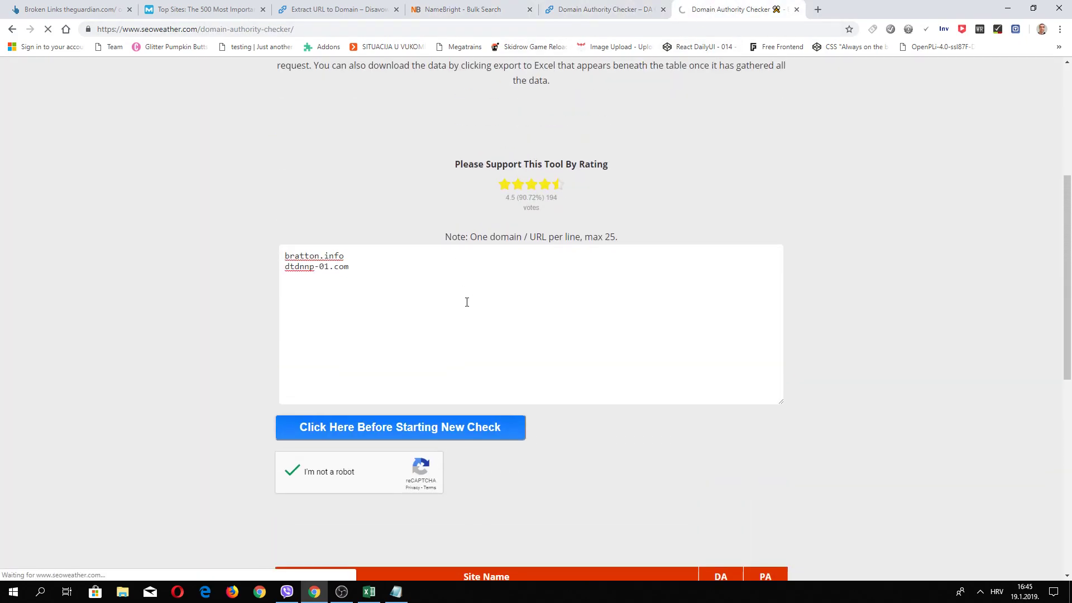
{"action": "left_click", "coordinate": [395, 276]}
{"action": "key", "text": "ctrl+v"}
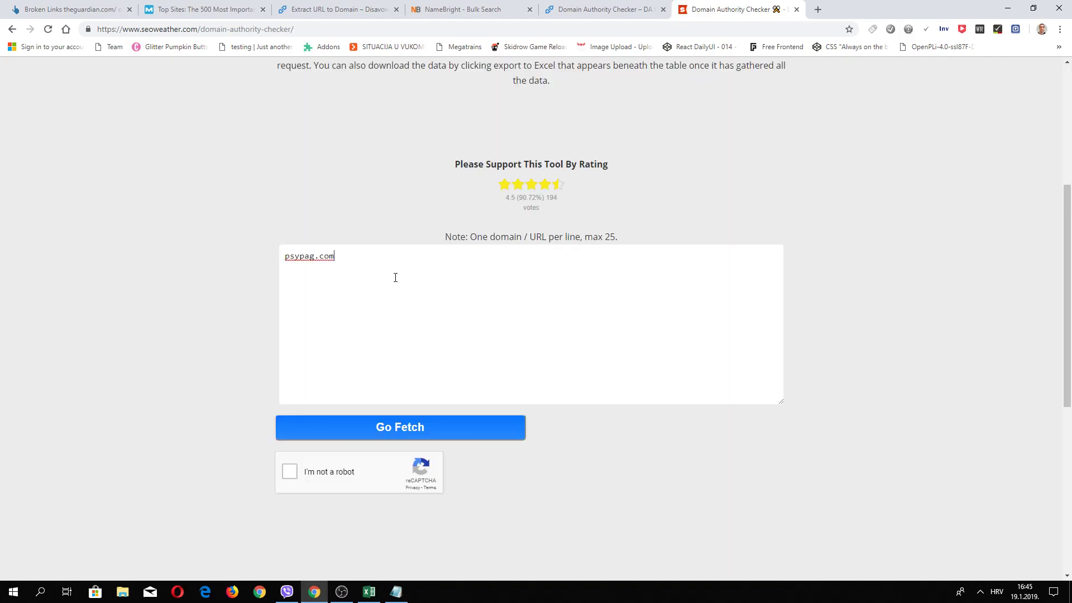
{"action": "left_click", "coordinate": [290, 472]}
{"action": "left_click", "coordinate": [368, 437]}
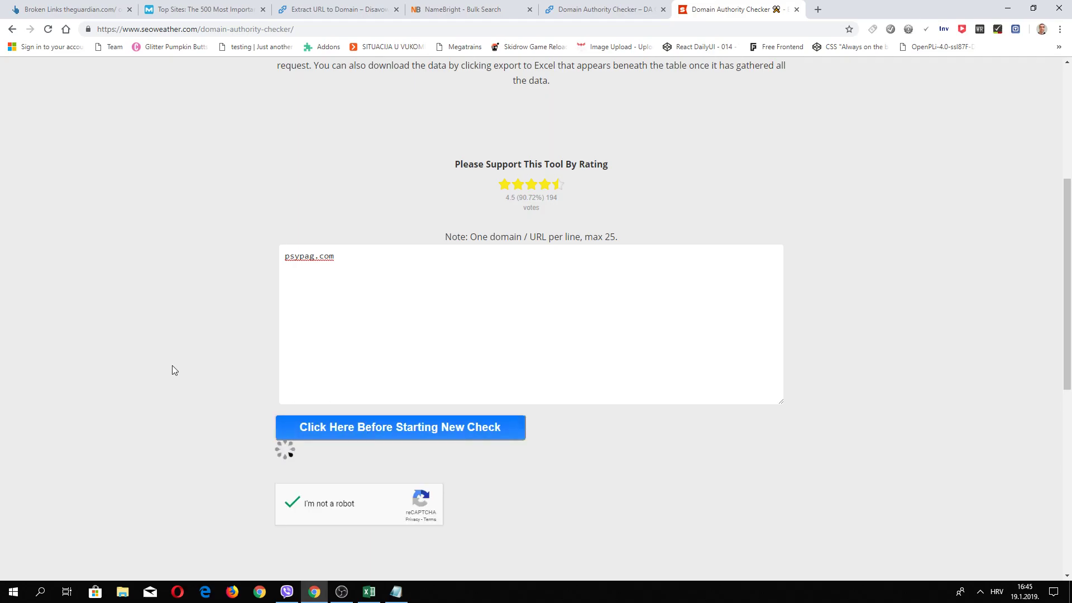
{"action": "scroll", "coordinate": [172, 370], "scroll_direction": "down", "scroll_amount": 4}
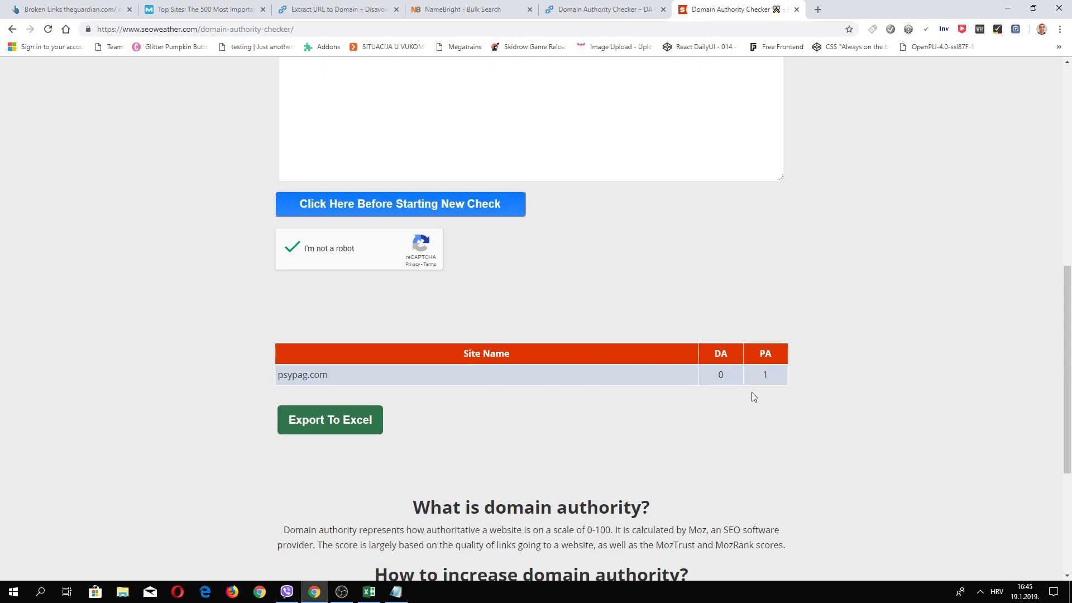
Copy the next batch of domains from the extracted domain list
{"action": "left_click", "coordinate": [459, 10]}
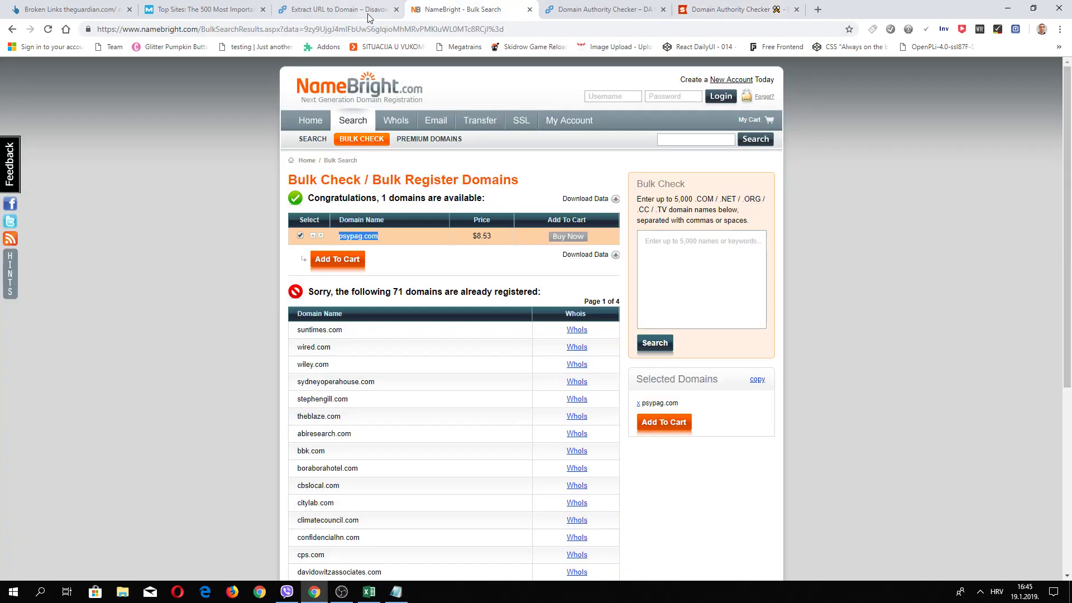
{"action": "left_click", "coordinate": [365, 11]}
{"action": "scroll", "coordinate": [447, 357], "scroll_direction": "down", "scroll_amount": 2}
{"action": "left_click_drag", "start_coordinate": [391, 308], "coordinate": [464, 405]}
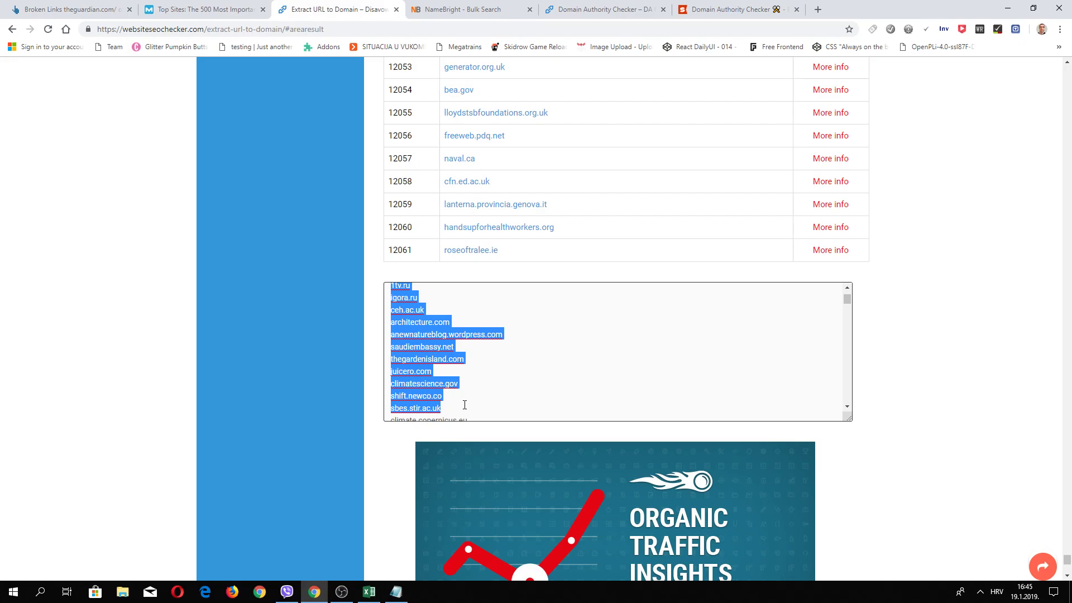
{"action": "mouse_move", "coordinate": [465, 404]}
{"action": "left_mouse_down"}
{"action": "mouse_move", "coordinate": [466, 429]}
{"action": "mouse_move", "coordinate": [464, 415]}
{"action": "left_mouse_up"}
{"action": "right_click", "coordinate": [420, 343]}
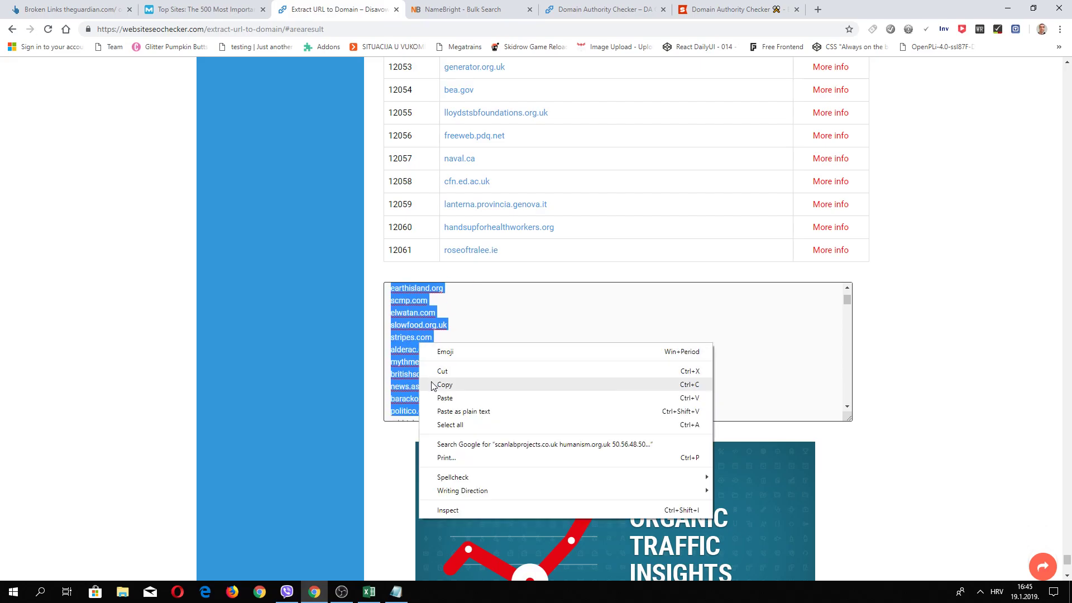
{"action": "left_click", "coordinate": [441, 380]}
Bulk-check the 112 domains in NameBright (4 available) and select zuserver2.com
{"action": "left_click", "coordinate": [450, 19]}
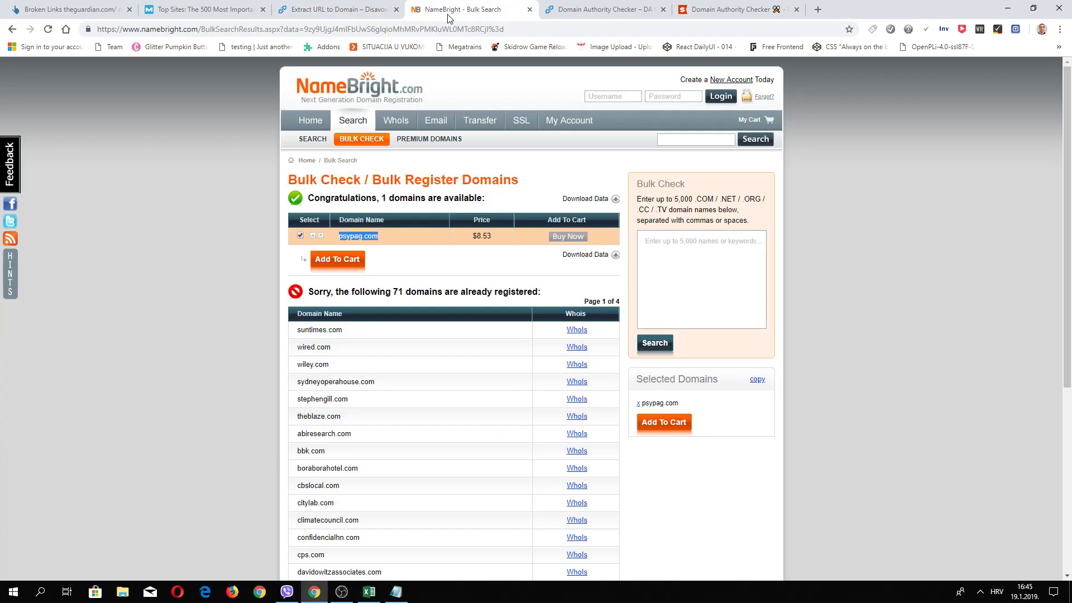
{"action": "left_click", "coordinate": [384, 140]}
{"action": "left_click", "coordinate": [426, 241]}
{"action": "key", "text": "ctrl+v"}
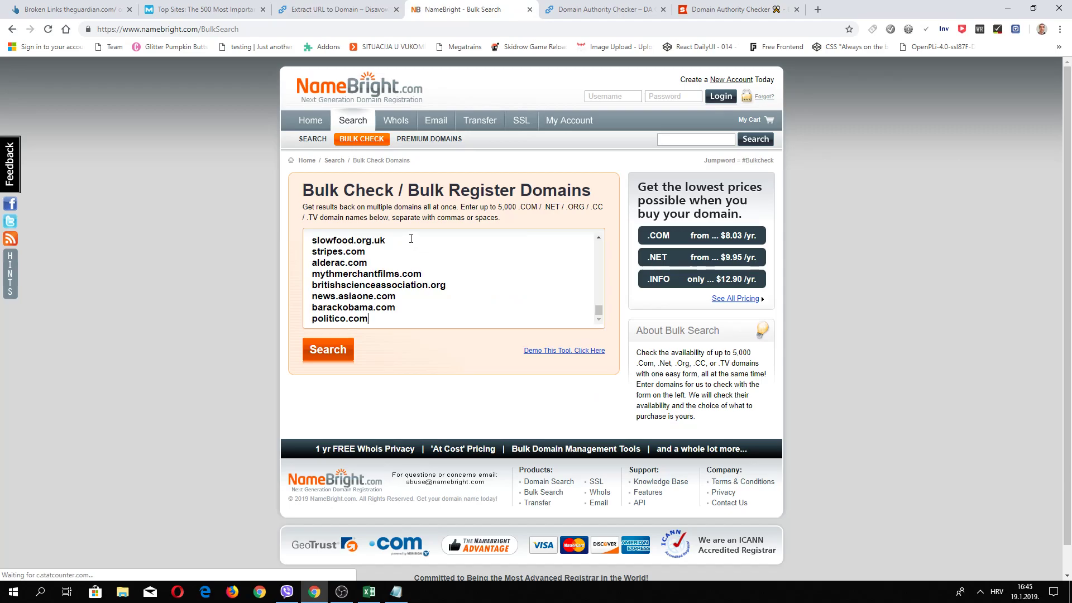
{"action": "left_click", "coordinate": [312, 349]}
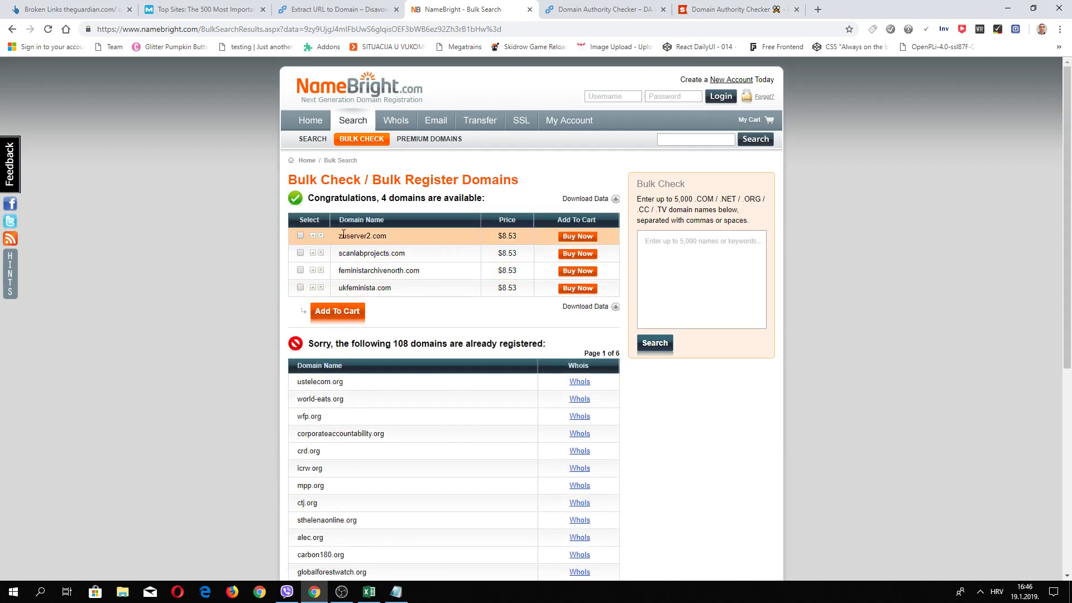
{"action": "left_click_drag", "start_coordinate": [340, 236], "coordinate": [389, 235]}
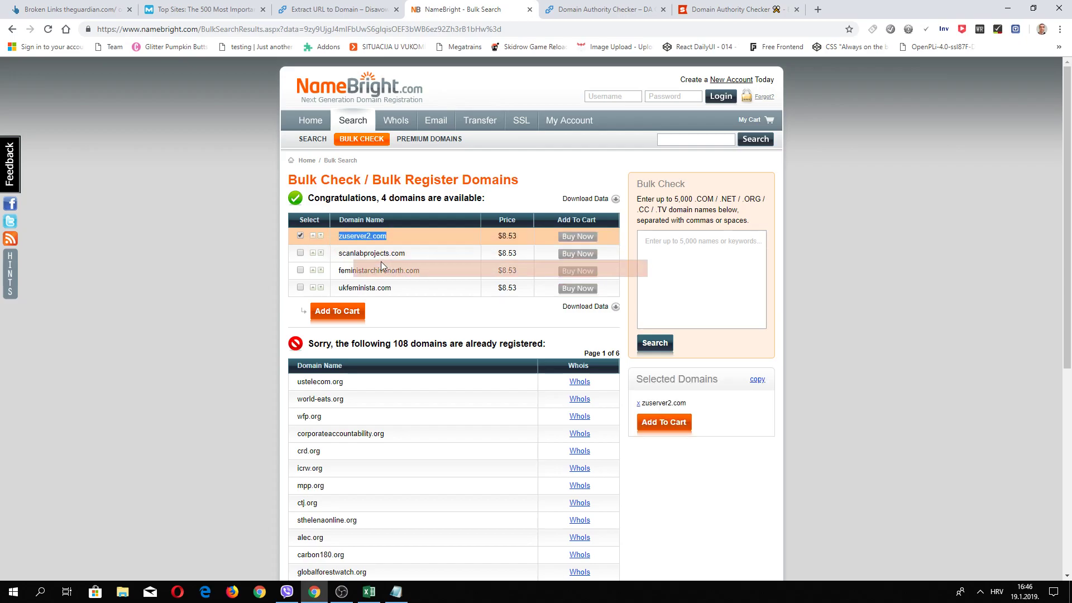
Reset the checker and enter zuserver2.com and scanlabprojects.com in the domain list
{"action": "left_click", "coordinate": [732, 9]}
{"action": "scroll", "coordinate": [384, 381], "scroll_direction": "up", "scroll_amount": 5}
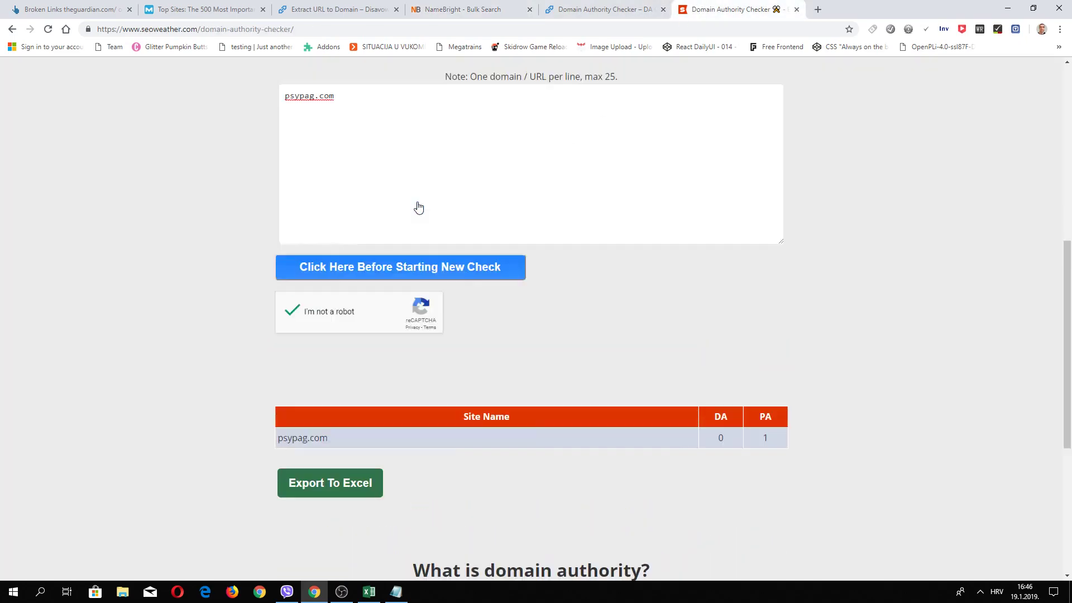
{"action": "scroll", "coordinate": [384, 382], "scroll_direction": "down", "scroll_amount": 1}
{"action": "left_click", "coordinate": [388, 377]}
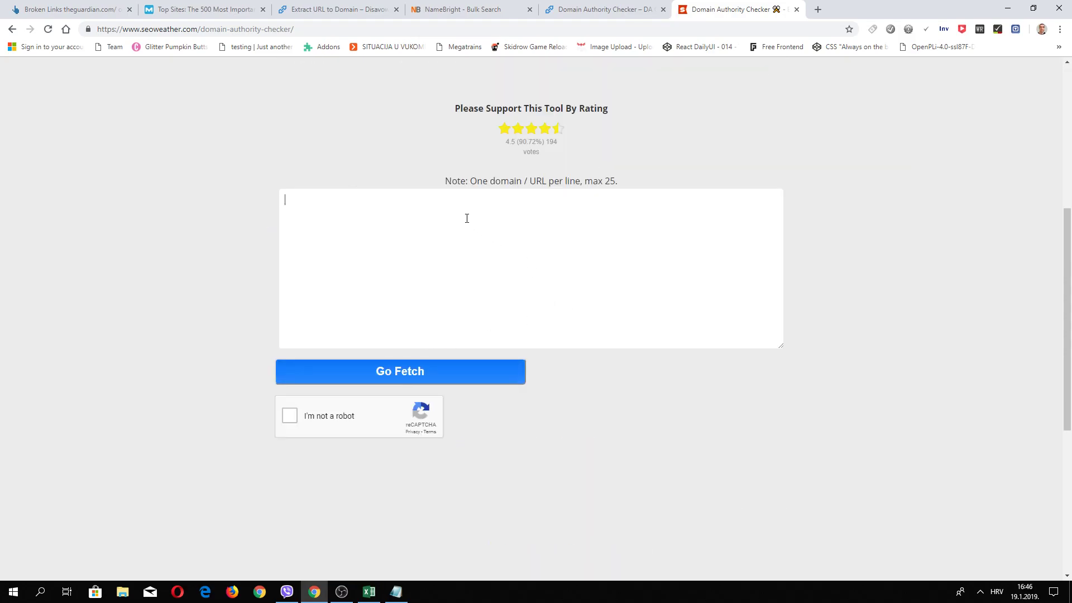
{"action": "key", "text": "ctrl+v"}
{"action": "key", "text": "ctrl+shift+Tab"}
{"action": "key", "text": "ctrl+shift+Tab"}
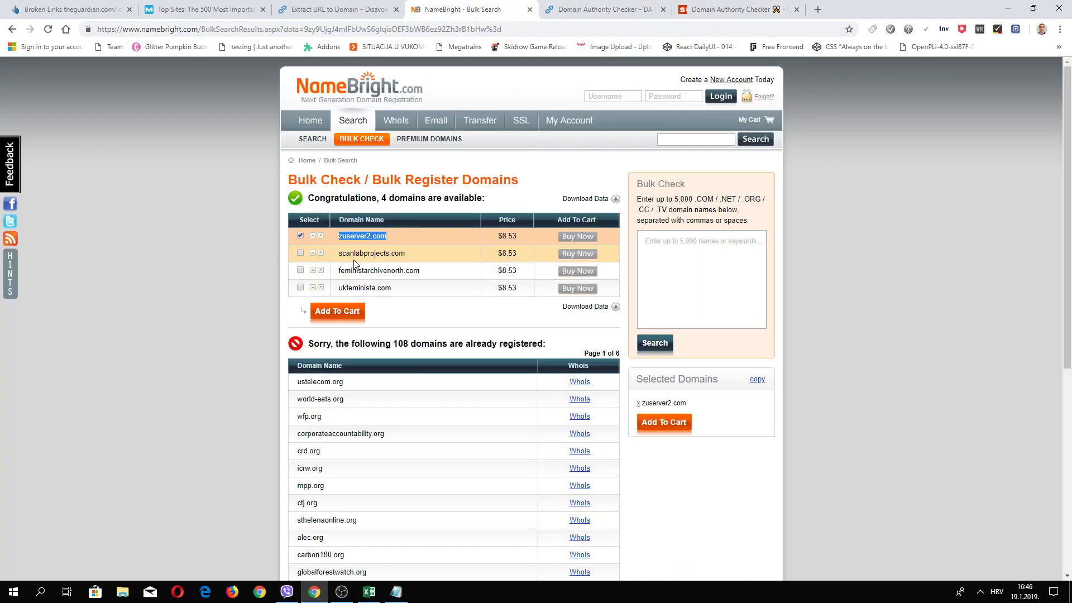
{"action": "left_click_drag", "start_coordinate": [338, 253], "coordinate": [407, 254]}
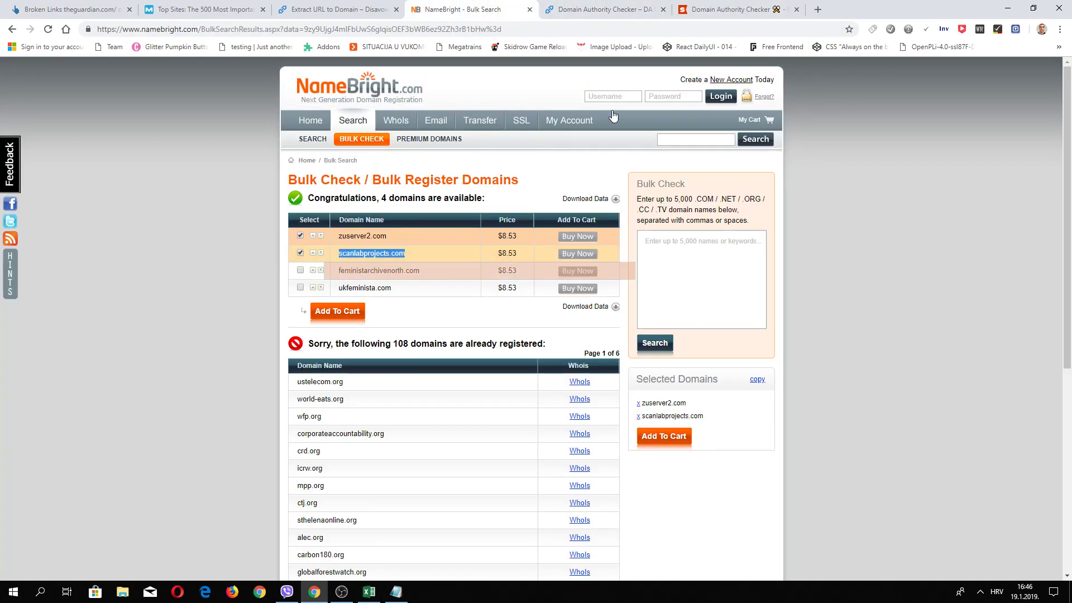
{"action": "key", "text": "ctrl+c"}
{"action": "key", "text": "ctrl+Tab"}
{"action": "key", "text": "ctrl+Tab"}
{"action": "key", "text": "ctrl+v"}
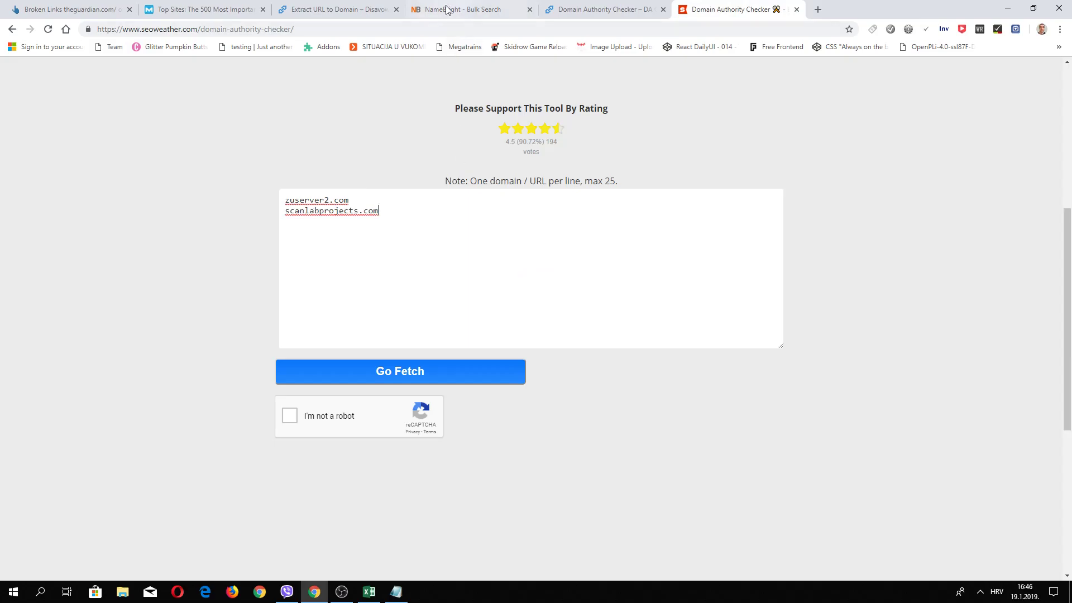
Add feministarchivenorth.com and ukfeminista.com as the third and fourth lines
{"action": "key", "text": "ctrl+shift+Tab"}
{"action": "key", "text": "ctrl+shift+Tab"}
{"action": "left_click_drag", "start_coordinate": [339, 270], "coordinate": [420, 271]}
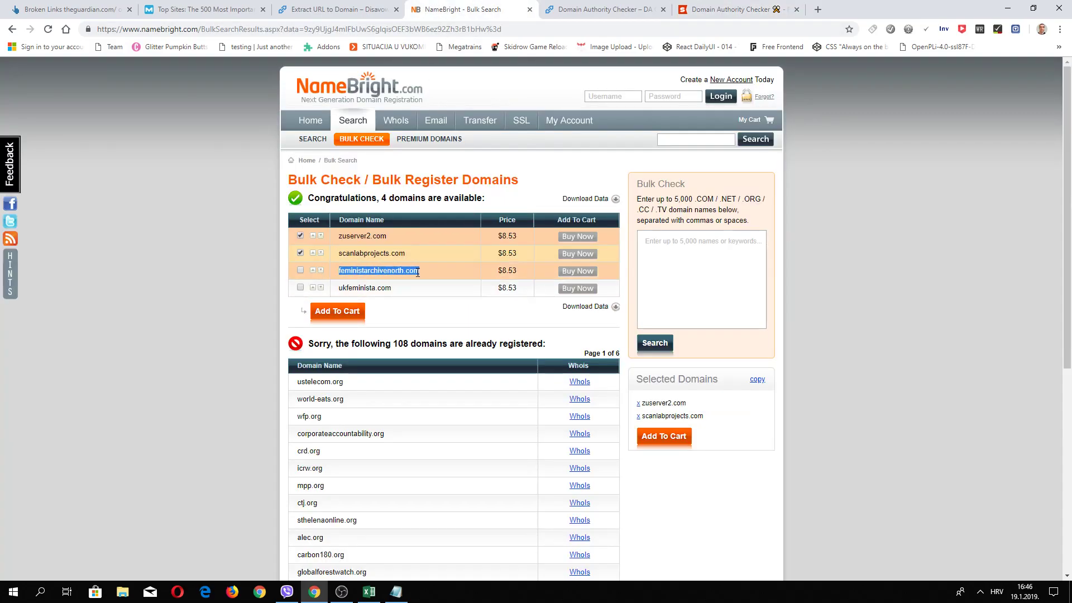
{"action": "key", "text": "ctrl+c"}
{"action": "key", "text": "ctrl+Tab"}
{"action": "key", "text": "ctrl+Tab"}
{"action": "key", "text": "ctrl+v"}
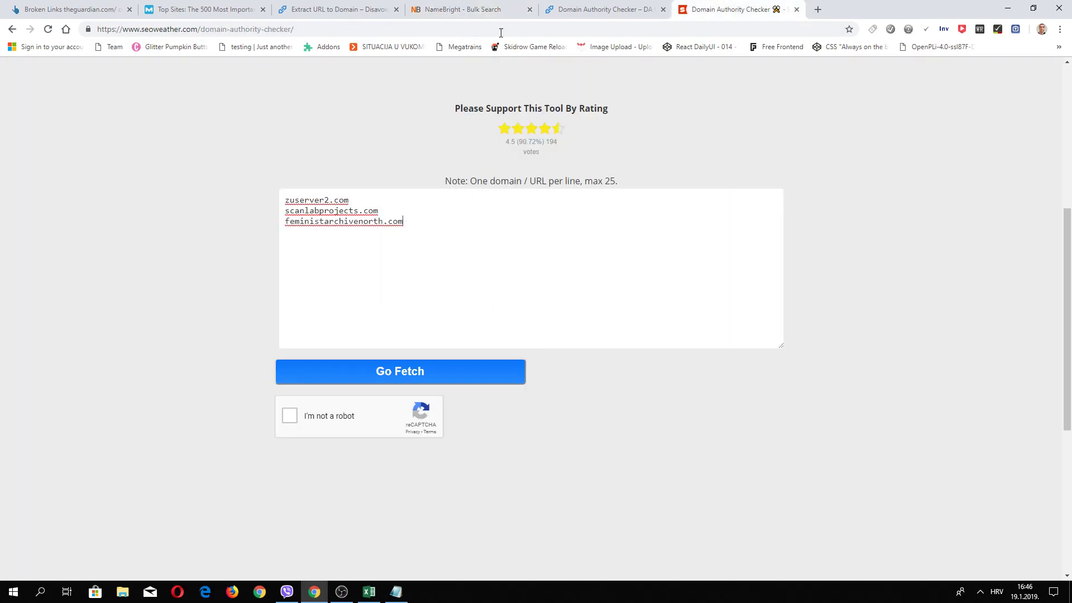
{"action": "key", "text": "ctrl+shift+Tab"}
{"action": "key", "text": "ctrl+shift+Tab"}
{"action": "left_click_drag", "start_coordinate": [339, 287], "coordinate": [394, 288]}
{"action": "key", "text": "ctrl+c"}
{"action": "key", "text": "ctrl+Tab"}
{"action": "key", "text": "ctrl+Tab"}
{"action": "key", "text": "Return"}
{"action": "key", "text": "ctrl+v"}
Fetch scores (ukfeminista.com DA 3 / PA 5, others DA 0 / PA 1), then reset the checker
{"action": "left_click", "coordinate": [290, 416]}
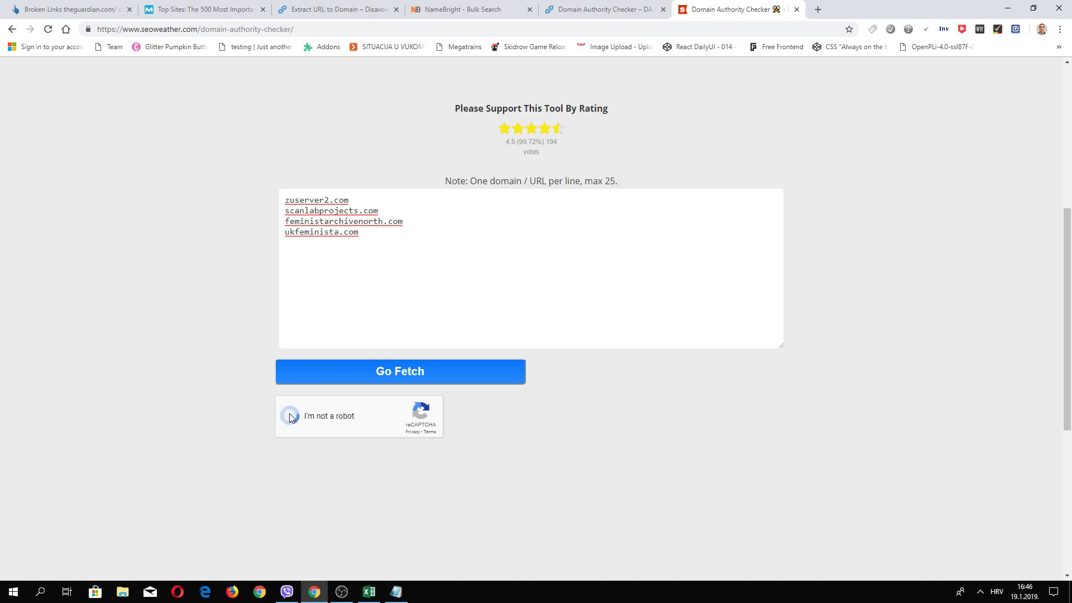
{"action": "left_click", "coordinate": [364, 382]}
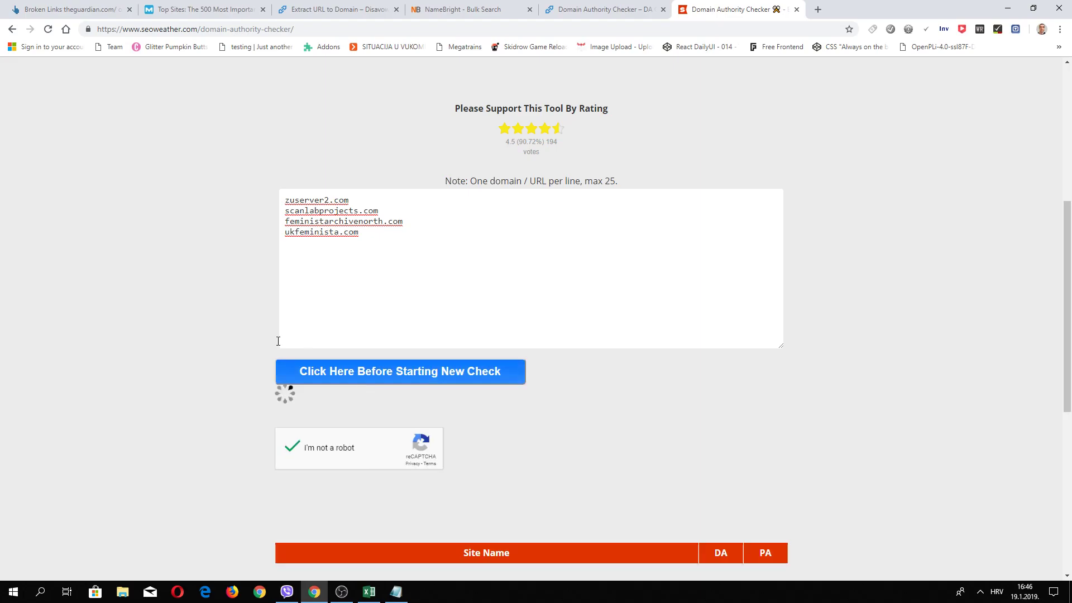
{"action": "scroll", "coordinate": [199, 326], "scroll_direction": "down", "scroll_amount": 4}
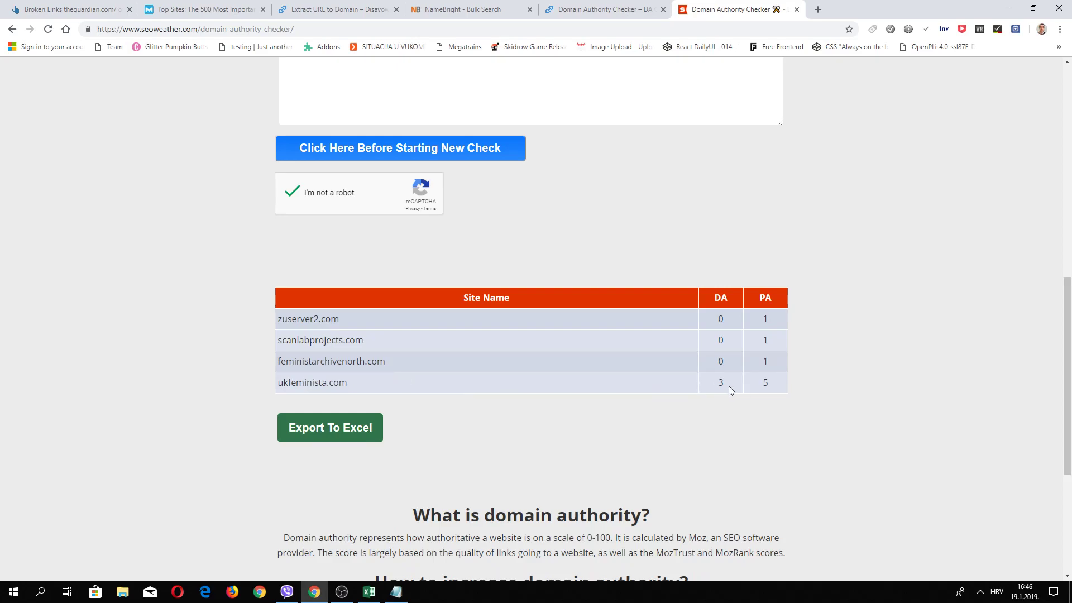
{"action": "scroll", "coordinate": [467, 309], "scroll_direction": "up", "scroll_amount": 3}
{"action": "left_click", "coordinate": [463, 315]}
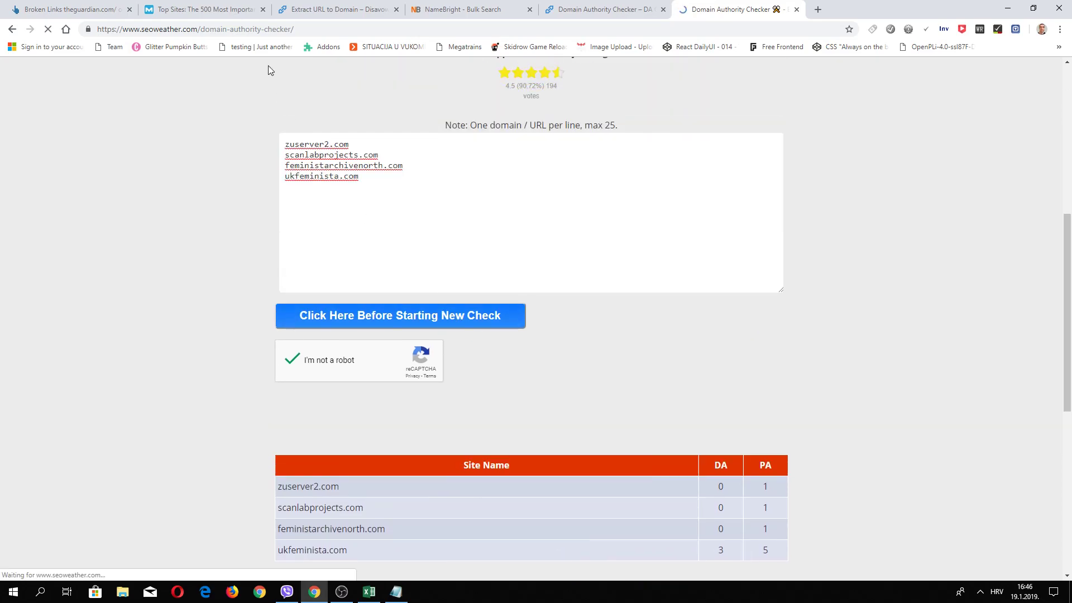
Paste the next batch, starting at robbiehrogers.com, into a fresh NameBright bulk check
{"action": "left_click", "coordinate": [309, 9]}
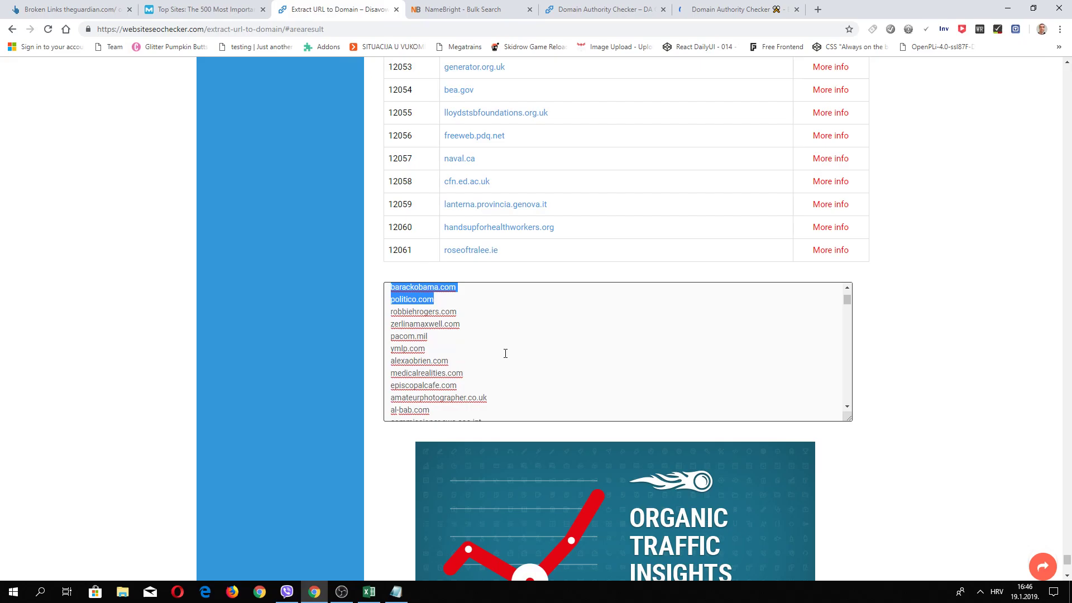
{"action": "left_click_drag", "start_coordinate": [393, 314], "coordinate": [464, 404]}
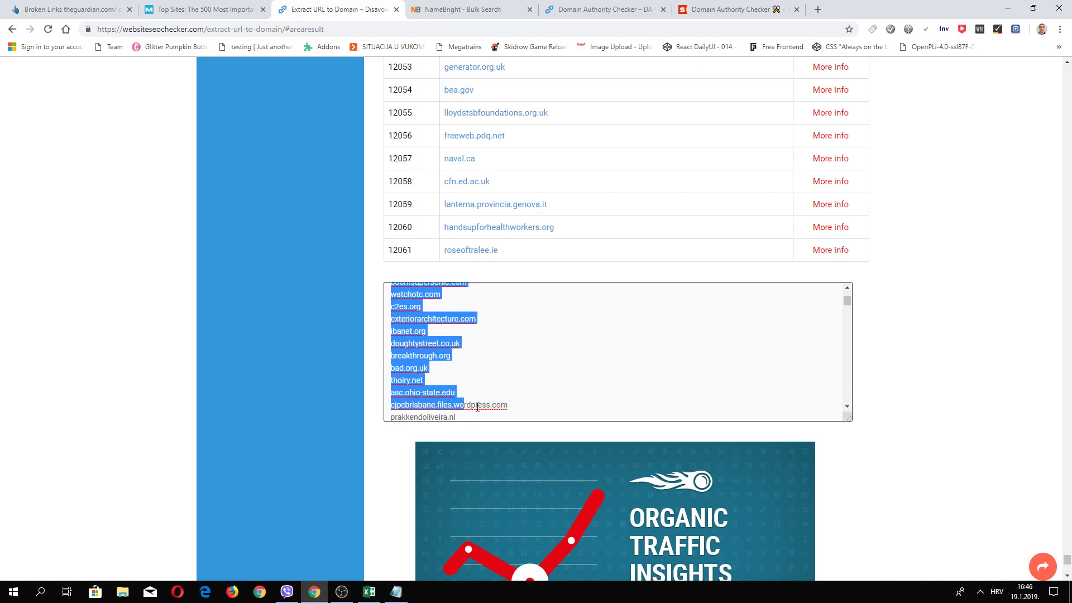
{"action": "key", "text": "ctrl+Tab"}
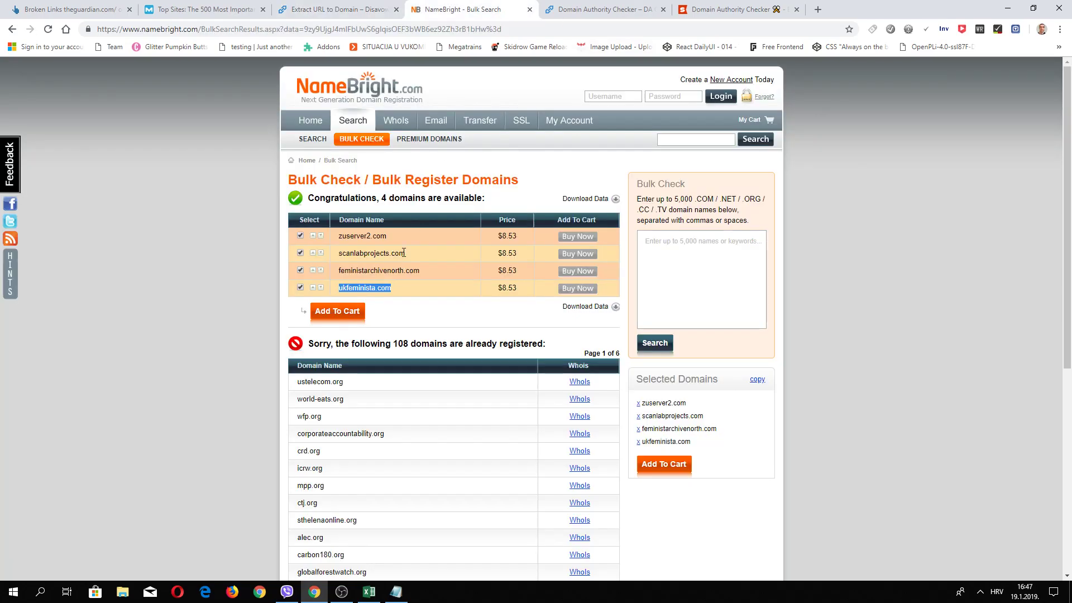
{"action": "left_click", "coordinate": [362, 139]}
{"action": "left_click", "coordinate": [407, 241]}
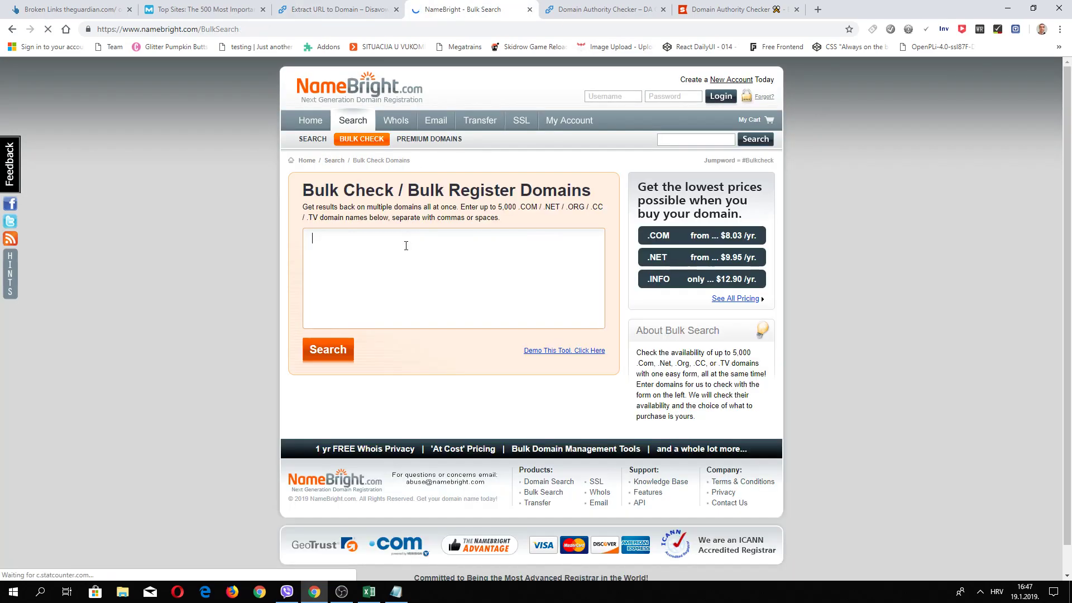
{"action": "key", "text": "ctrl+v"}
Delete the truncated last line, search the 120 domains, and return to the Ahrefs report
{"action": "left_click_drag", "start_coordinate": [409, 319], "coordinate": [283, 323]}
{"action": "key", "text": "BackSpace"}
{"action": "key", "text": "BackSpace"}
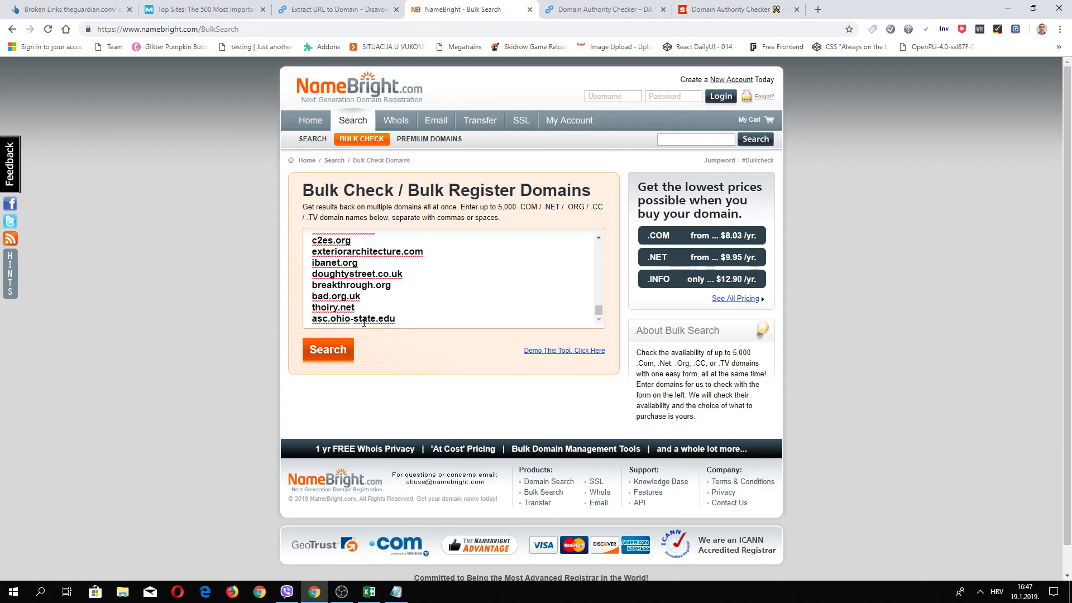
{"action": "left_click", "coordinate": [328, 350]}
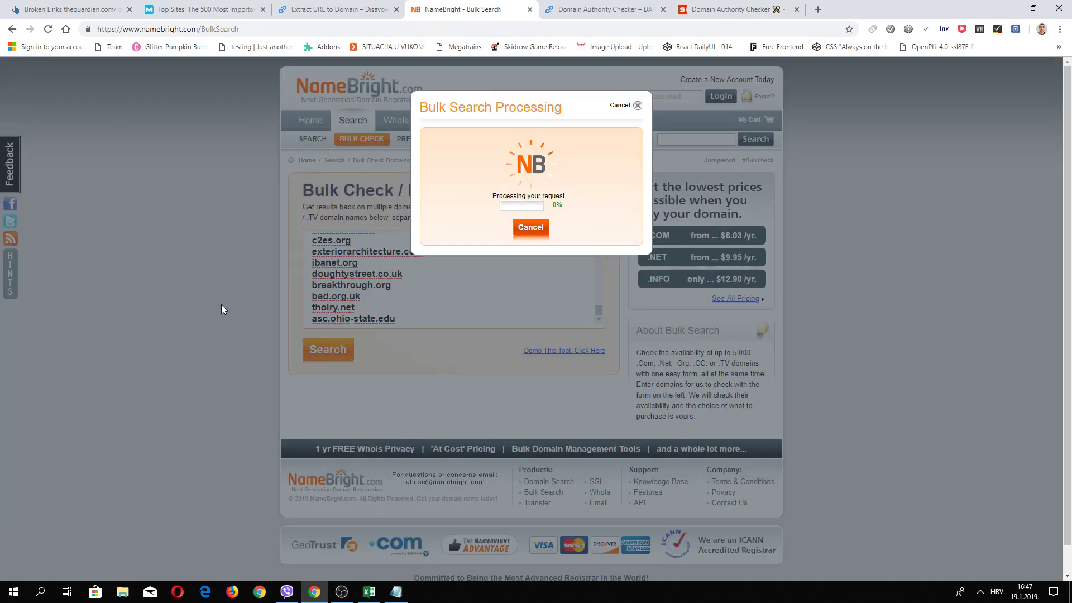
{"action": "left_click", "coordinate": [21, 6]}
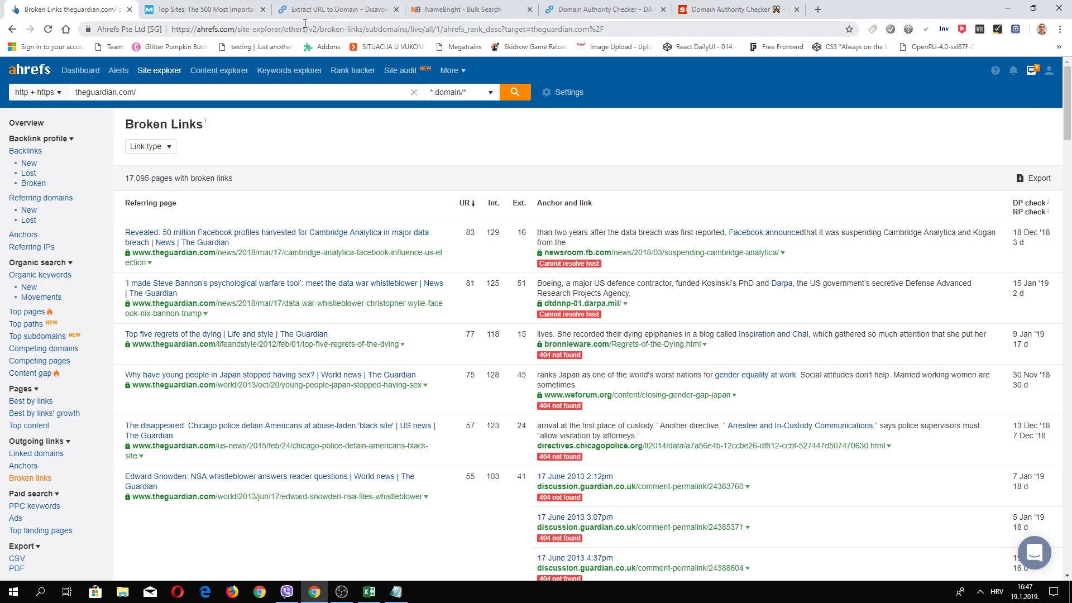
Refresh the NameBright results page and return to the extracted domain list
{"action": "left_click", "coordinate": [319, 9]}
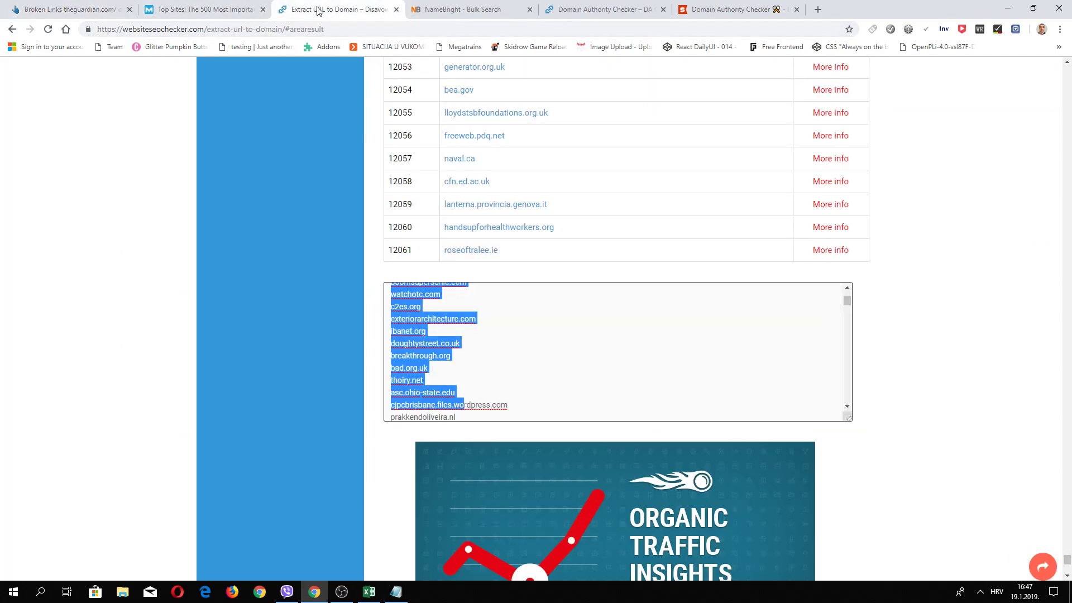
{"action": "left_click", "coordinate": [461, 10]}
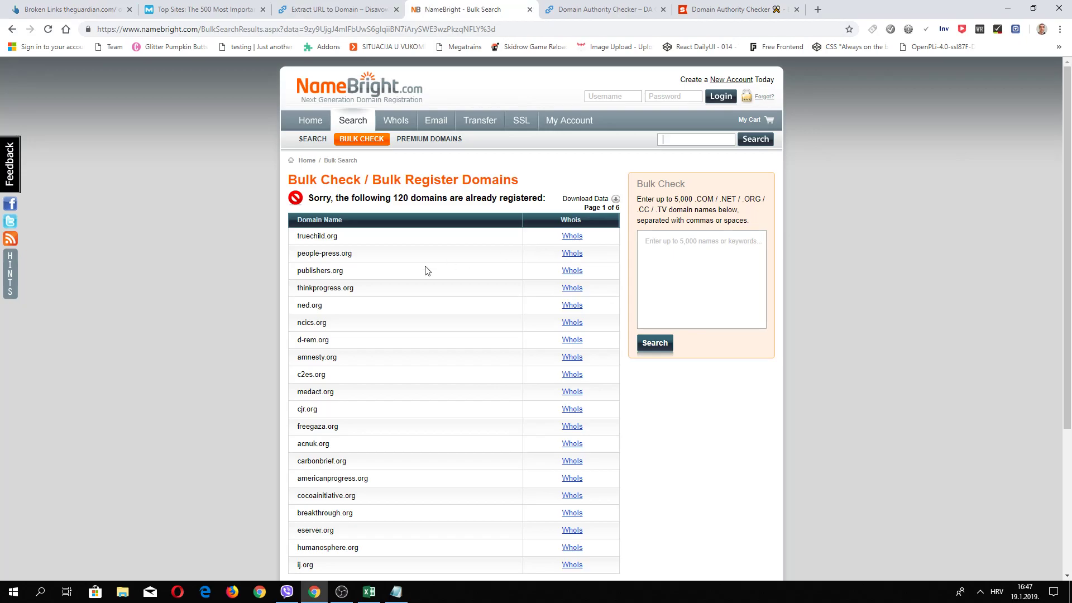
{"action": "scroll", "coordinate": [427, 270], "scroll_direction": "down", "scroll_amount": 3}
{"action": "scroll", "coordinate": [428, 271], "scroll_direction": "up", "scroll_amount": 3}
{"action": "key", "text": "F5"}
{"action": "left_click", "coordinate": [335, 10]}
Bulk-check the next batch of extracted domains in NameBright
{"action": "left_click_drag", "start_coordinate": [509, 323], "coordinate": [463, 293]}
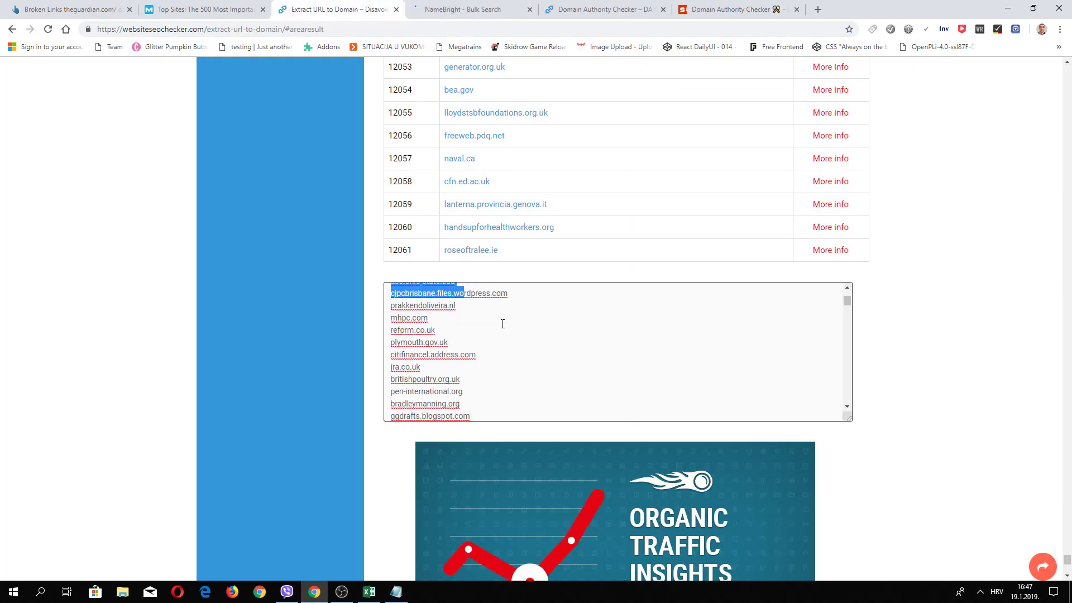
{"action": "left_click_drag", "start_coordinate": [391, 305], "coordinate": [476, 404]}
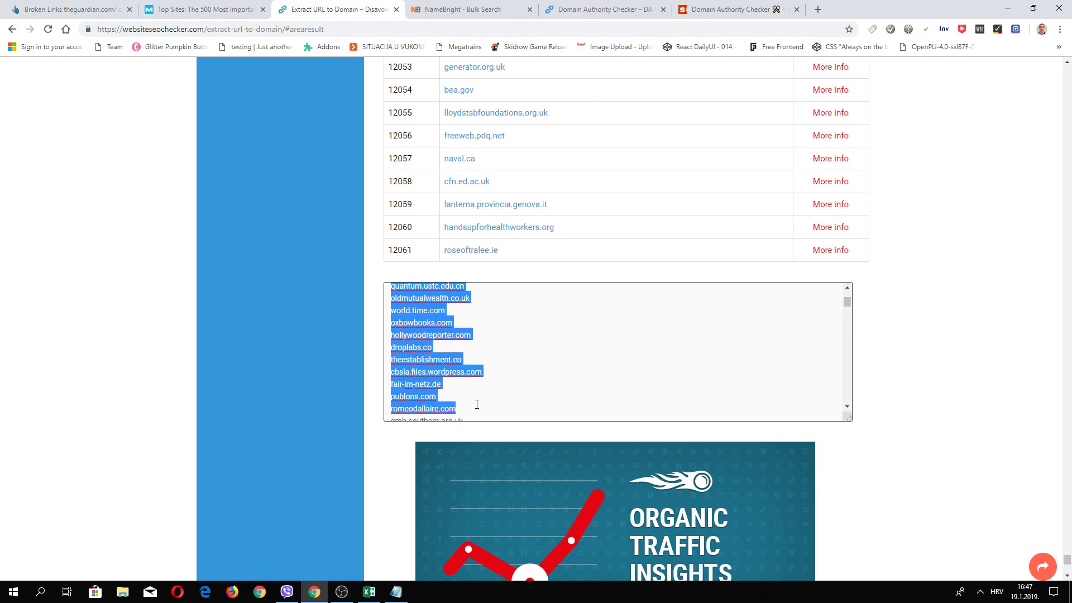
{"action": "key", "text": "ctrl+c"}
{"action": "left_click", "coordinate": [497, 11]}
{"action": "left_click", "coordinate": [447, 238]}
{"action": "key", "text": "ctrl+v"}
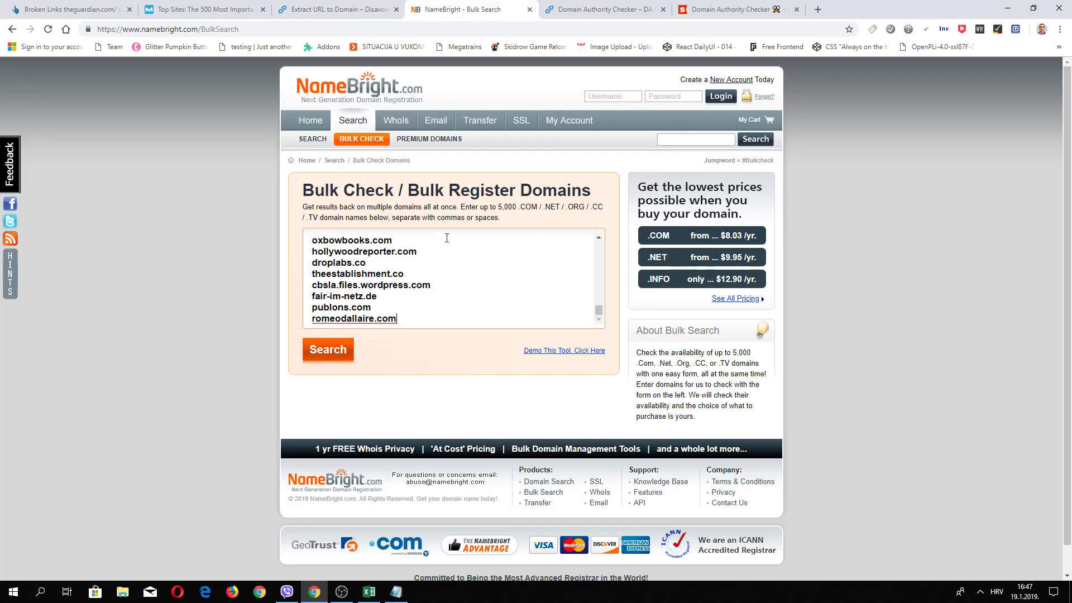
{"action": "left_click", "coordinate": [330, 349]}
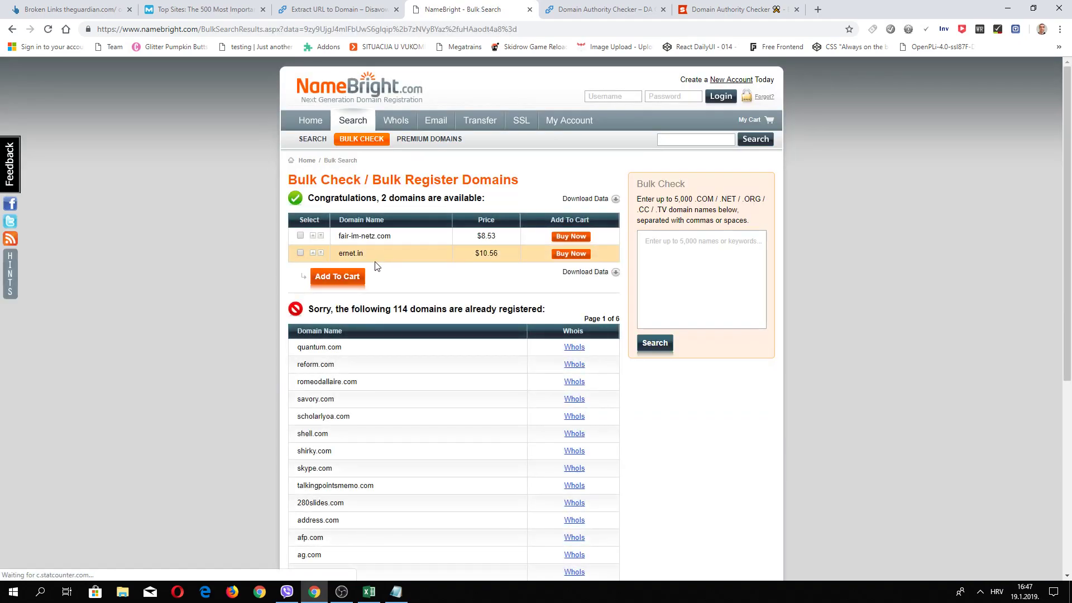
Select the available fair-im-netz.com, then view the Ahrefs theguardian.com broken-links report
{"action": "left_click_drag", "start_coordinate": [339, 235], "coordinate": [391, 235]}
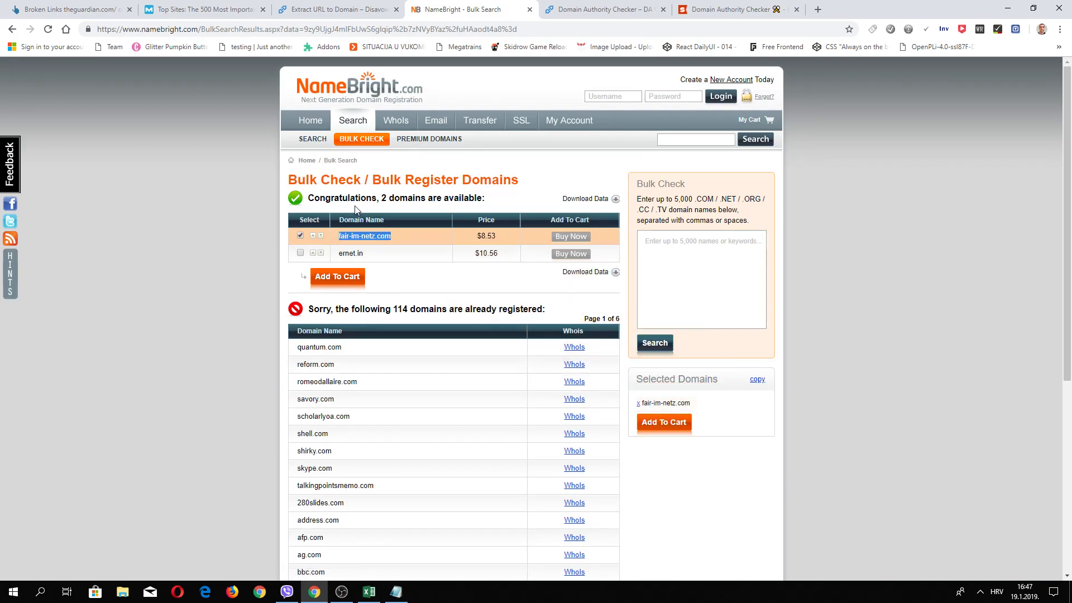
{"action": "left_click", "coordinate": [89, 8]}
{"action": "left_click", "coordinate": [201, 9]}
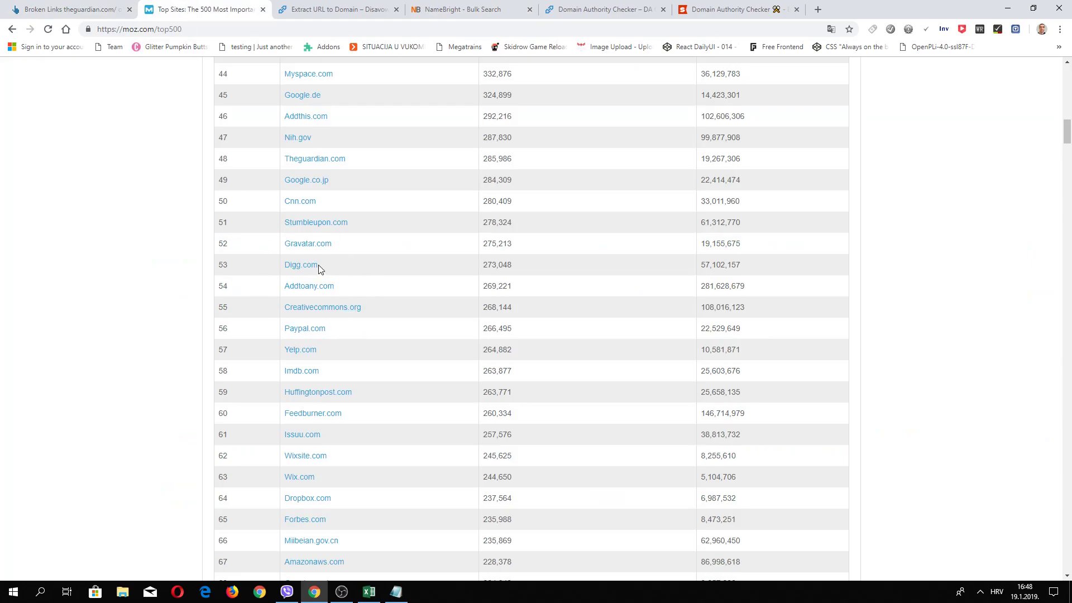
{"action": "left_click", "coordinate": [89, 9]}
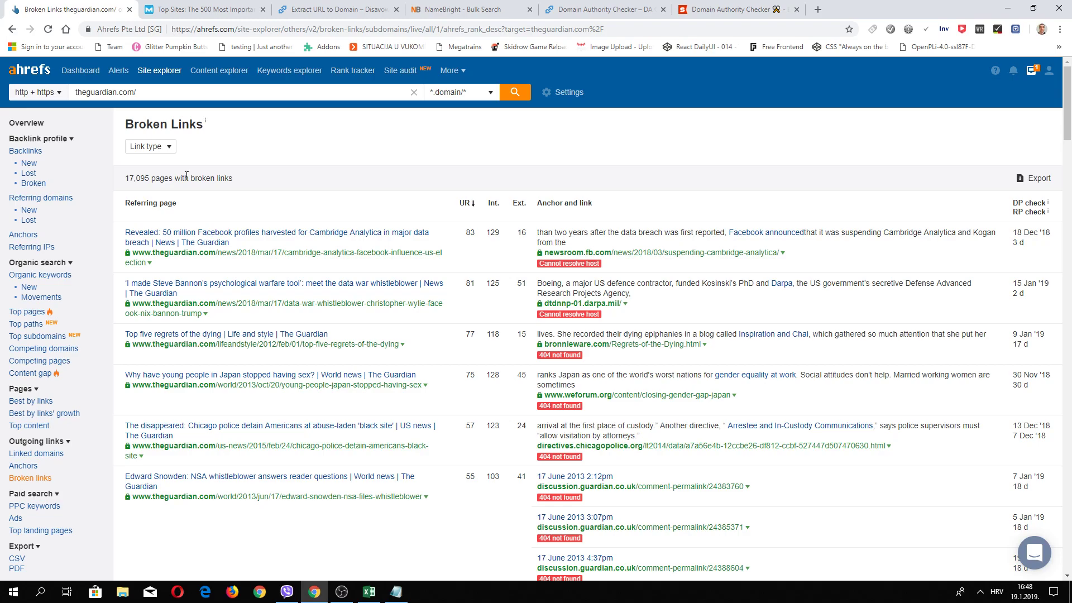
Enter fair-im-netz.com and ernet.in on separate lines in the SEOweather domain list
{"action": "left_click", "coordinate": [592, 9]}
{"action": "left_click", "coordinate": [502, 9]}
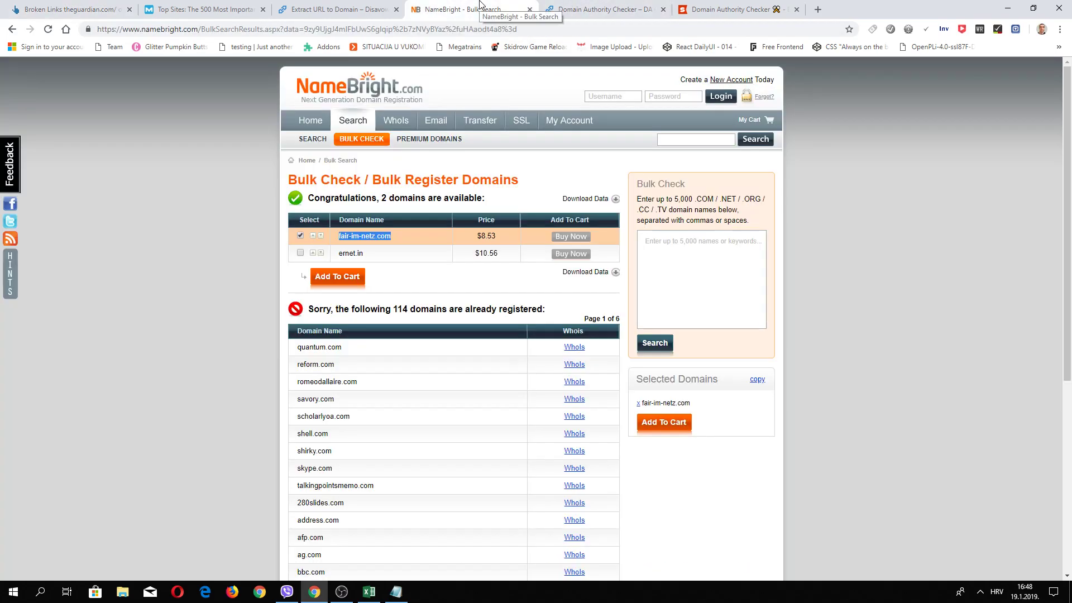
{"action": "left_click", "coordinate": [731, 9]}
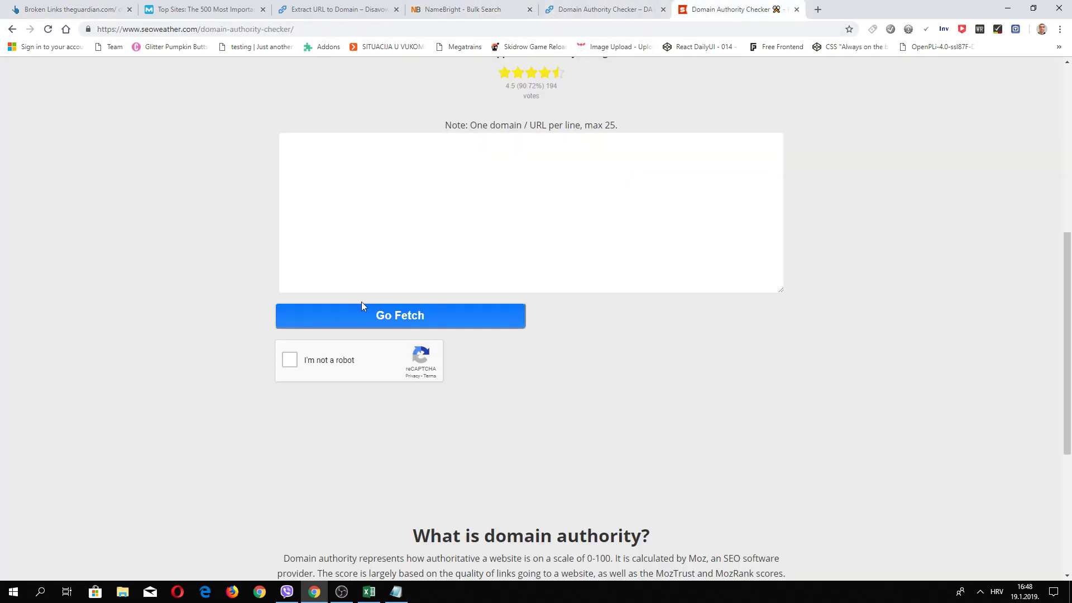
{"action": "key", "text": "ctrl+v"}
{"action": "key", "text": "ctrl+shift+Tab"}
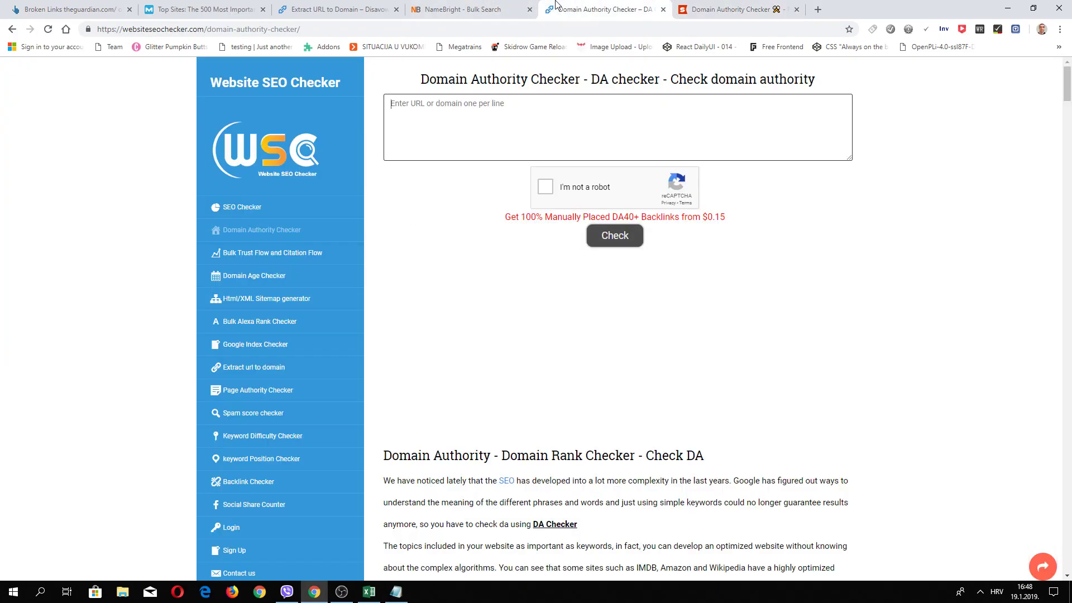
{"action": "key", "text": "ctrl+shift+Tab"}
{"action": "left_click_drag", "start_coordinate": [371, 255], "coordinate": [338, 255]}
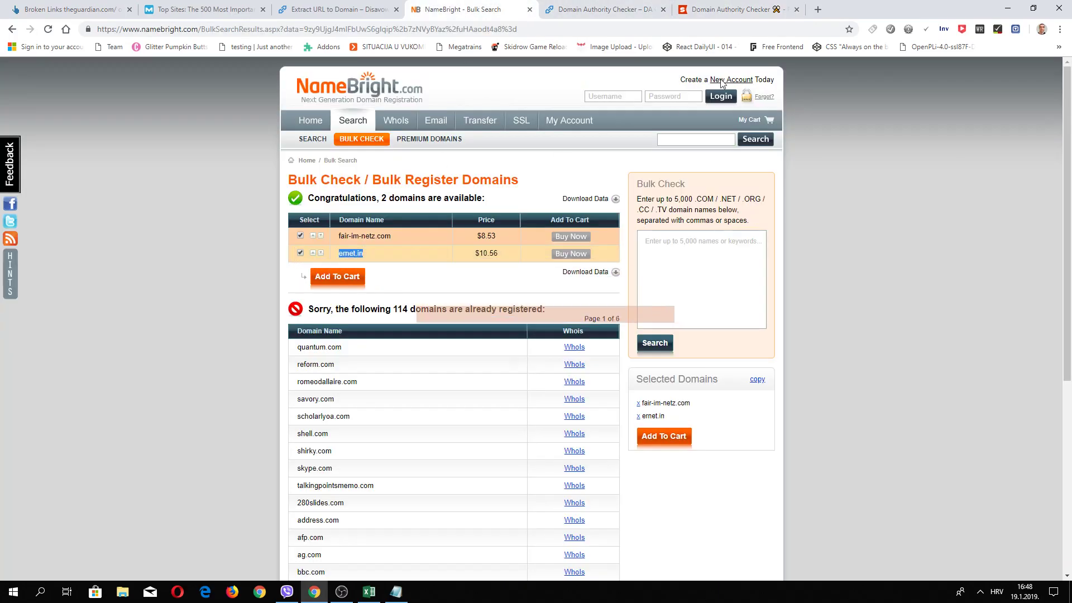
{"action": "key", "text": "ctrl+Tab"}
{"action": "key", "text": "ctrl+Tab"}
{"action": "key", "text": "ctrl+v"}
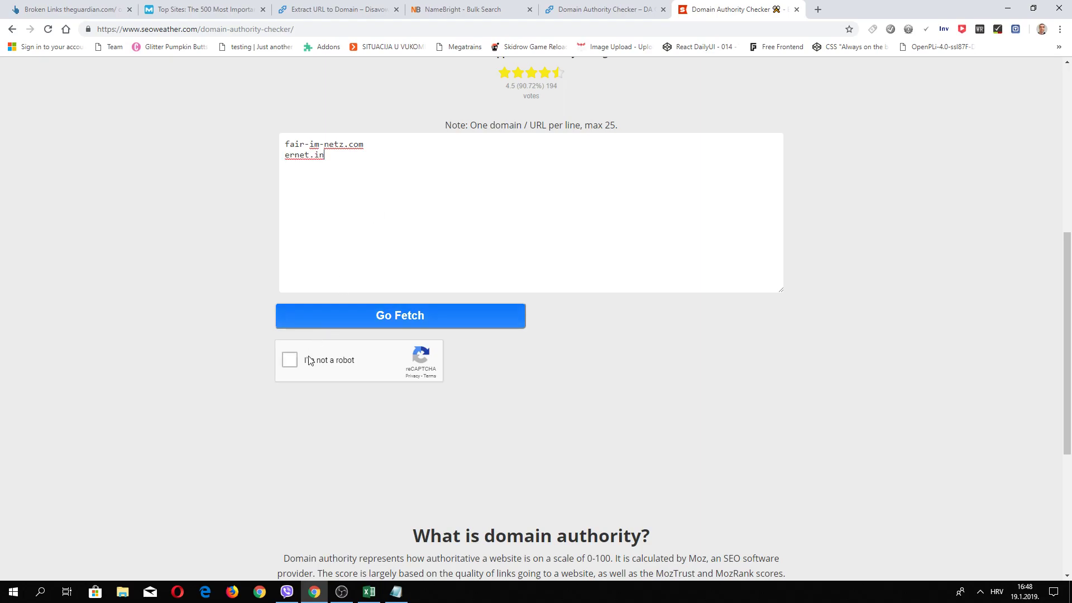
Fetch scores: fair-im-netz.com DA 0 / PA 1, ernet.in DA 89 / PA 53
{"action": "left_click", "coordinate": [293, 361]}
{"action": "left_click", "coordinate": [438, 319]}
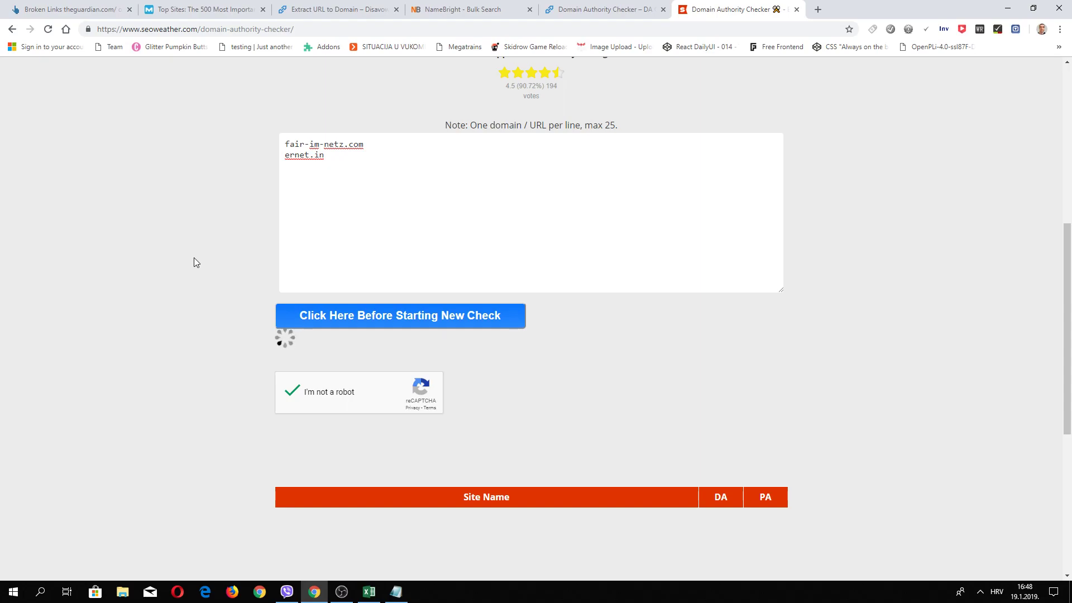
{"action": "scroll", "coordinate": [193, 257], "scroll_direction": "down", "scroll_amount": 2}
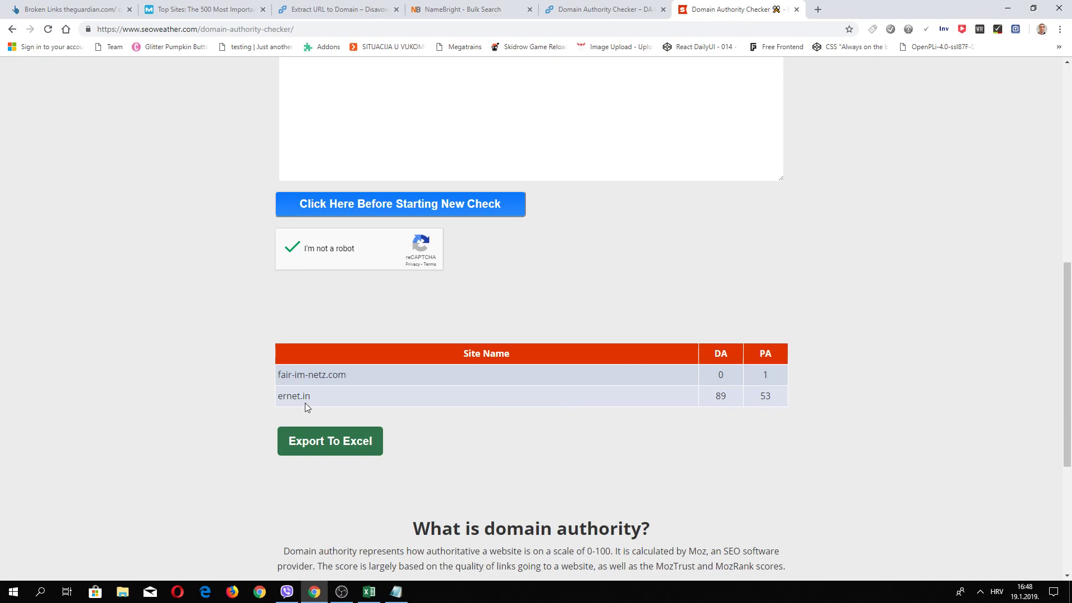
Note ernet.in in Notepad and review its DA and PA scores
{"action": "left_click_drag", "start_coordinate": [313, 398], "coordinate": [277, 397]}
{"action": "left_click", "coordinate": [396, 591]}
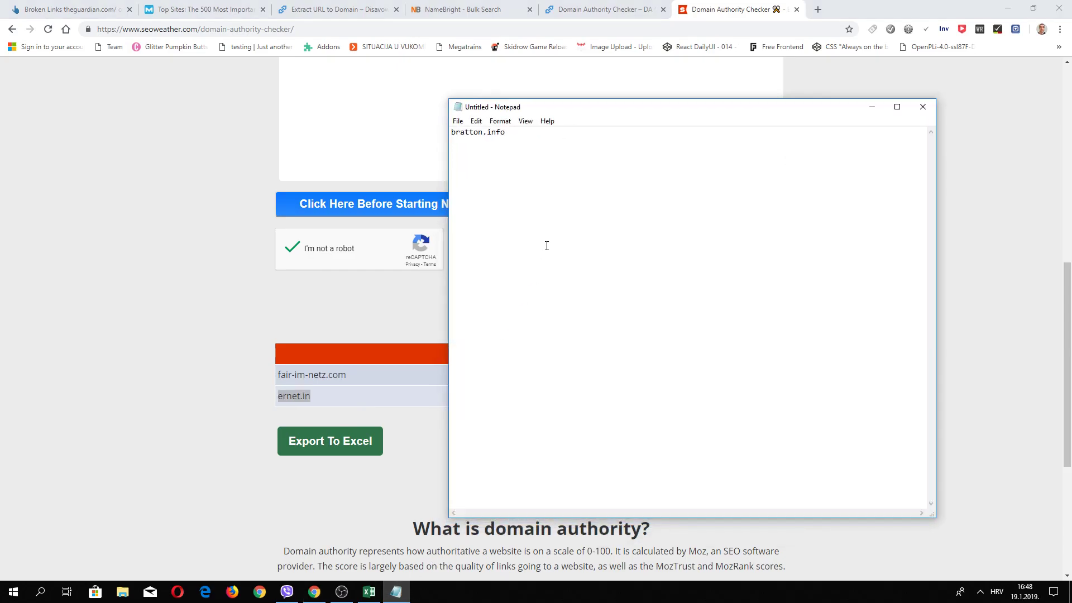
{"action": "key", "text": "ctrl+v"}
{"action": "left_click", "coordinate": [315, 591]}
{"action": "left_click", "coordinate": [604, 9]}
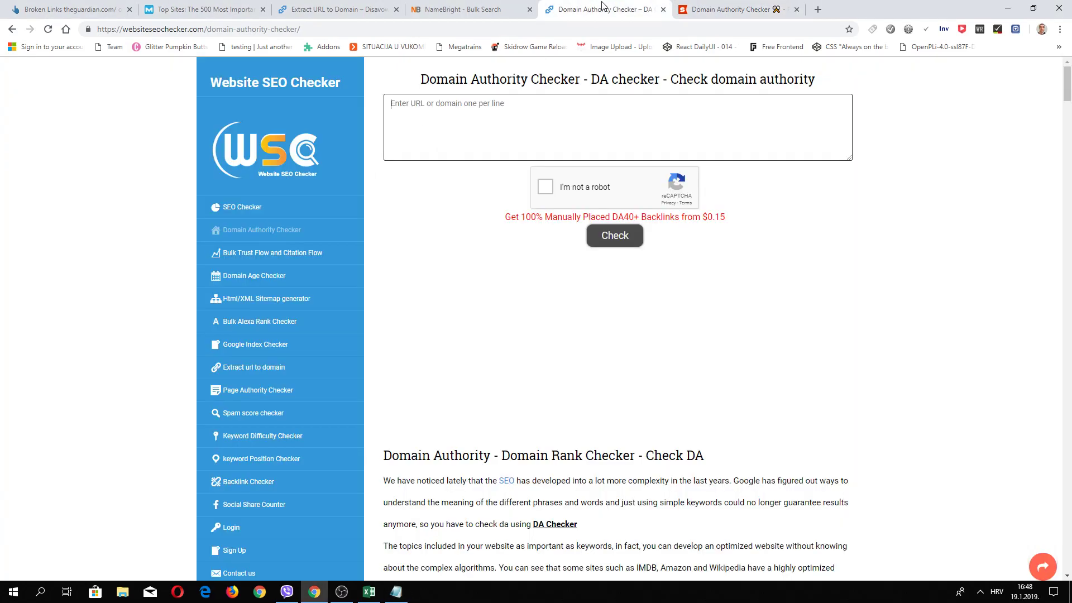
{"action": "left_click", "coordinate": [465, 7]}
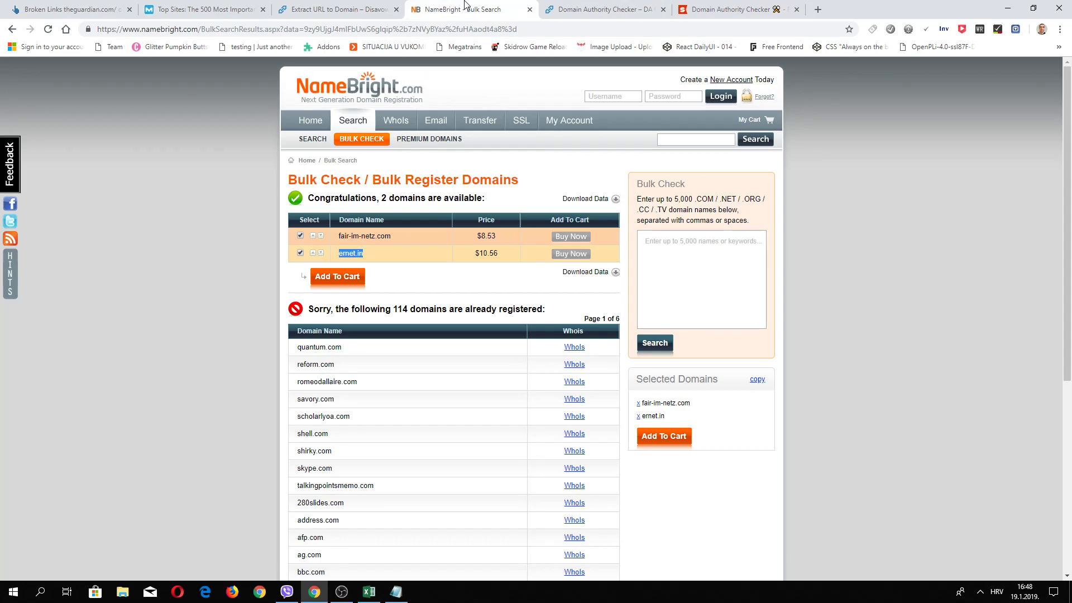
{"action": "left_click", "coordinate": [726, 9]}
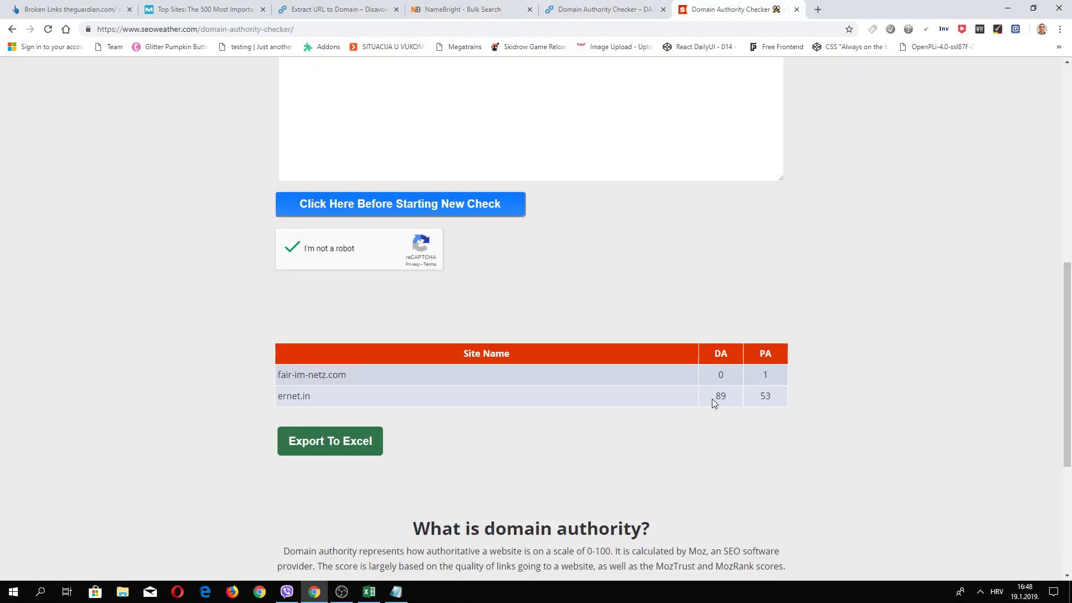
{"action": "left_click_drag", "start_coordinate": [712, 398], "coordinate": [769, 398]}
{"action": "left_click", "coordinate": [644, 410]}
Cycle through the Moz top 500, domain list, NameBright and authority checker tabs, ending on Ahrefs Broken Links
{"action": "scroll", "coordinate": [553, 396], "scroll_direction": "up", "scroll_amount": 8}
{"action": "scroll", "coordinate": [551, 388], "scroll_direction": "down", "scroll_amount": 2}
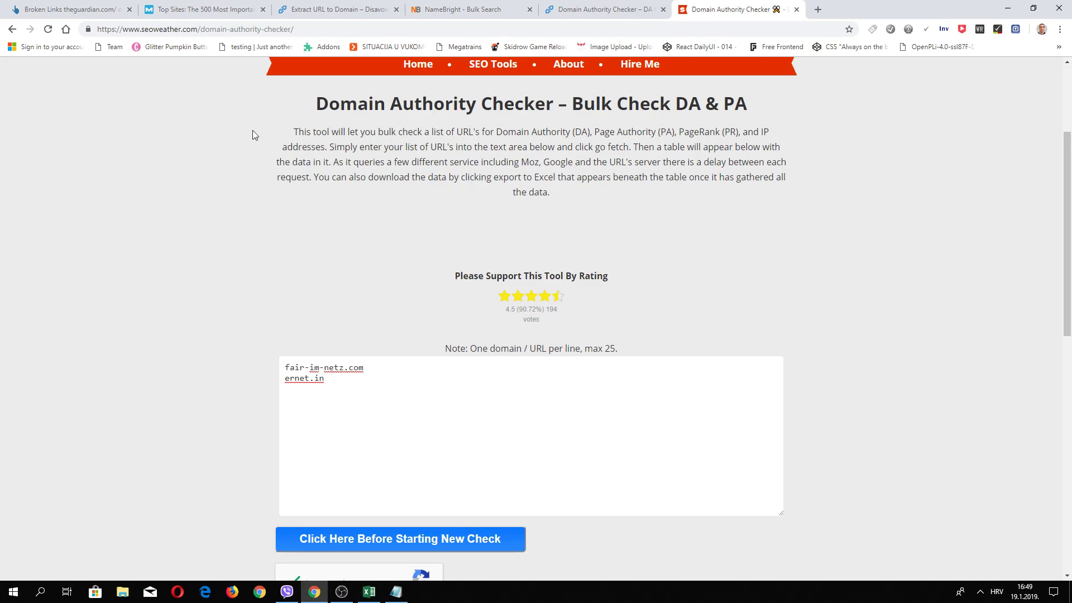
{"action": "left_click", "coordinate": [70, 10]}
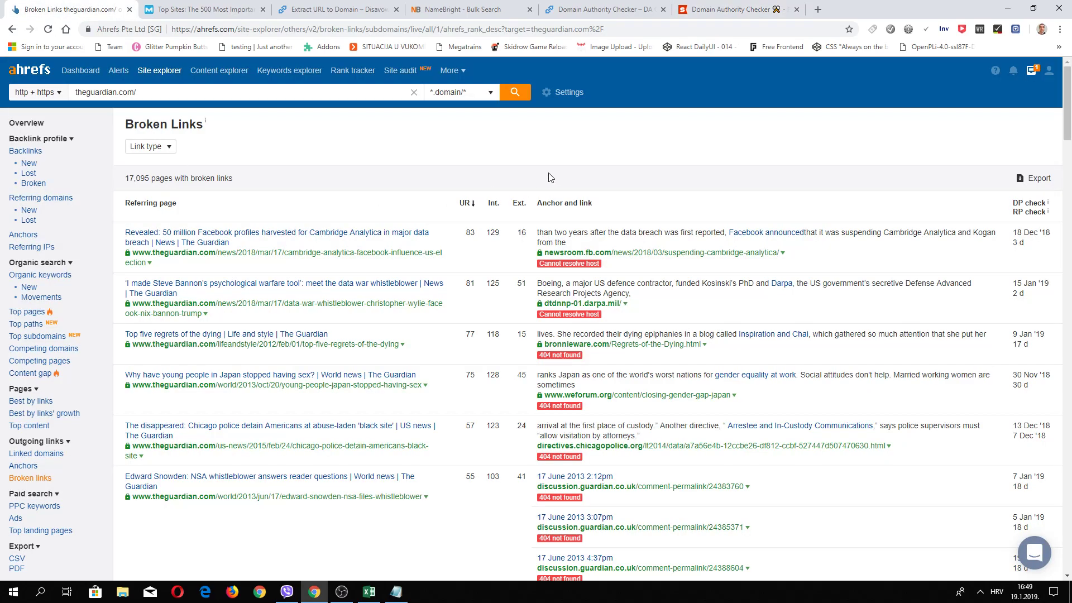
{"action": "left_click", "coordinate": [184, 10]}
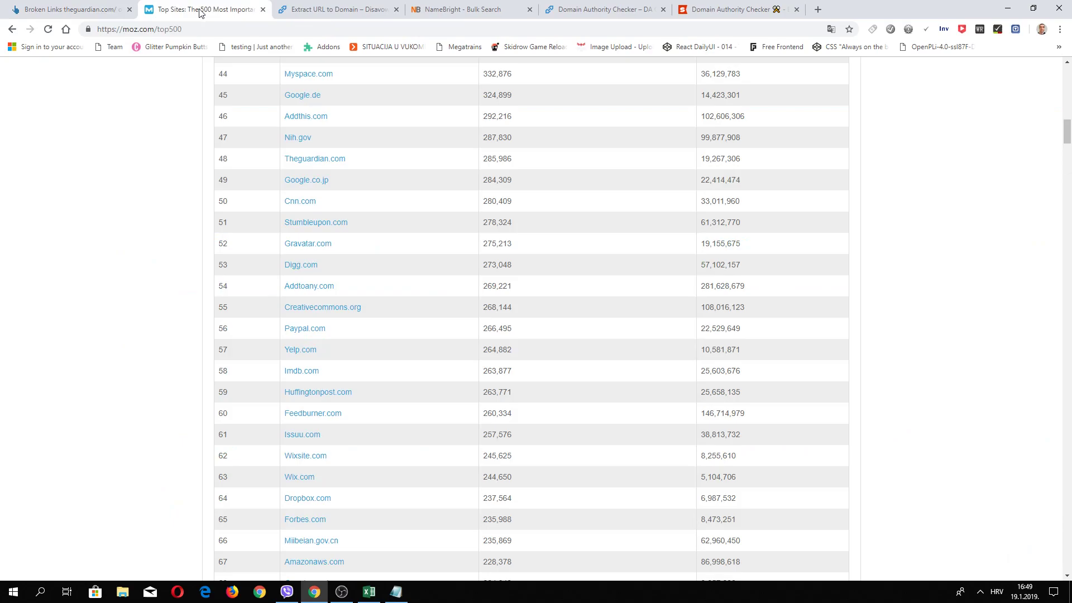
{"action": "left_click", "coordinate": [309, 14]}
{"action": "left_click", "coordinate": [464, 9]}
{"action": "left_click", "coordinate": [569, 11]}
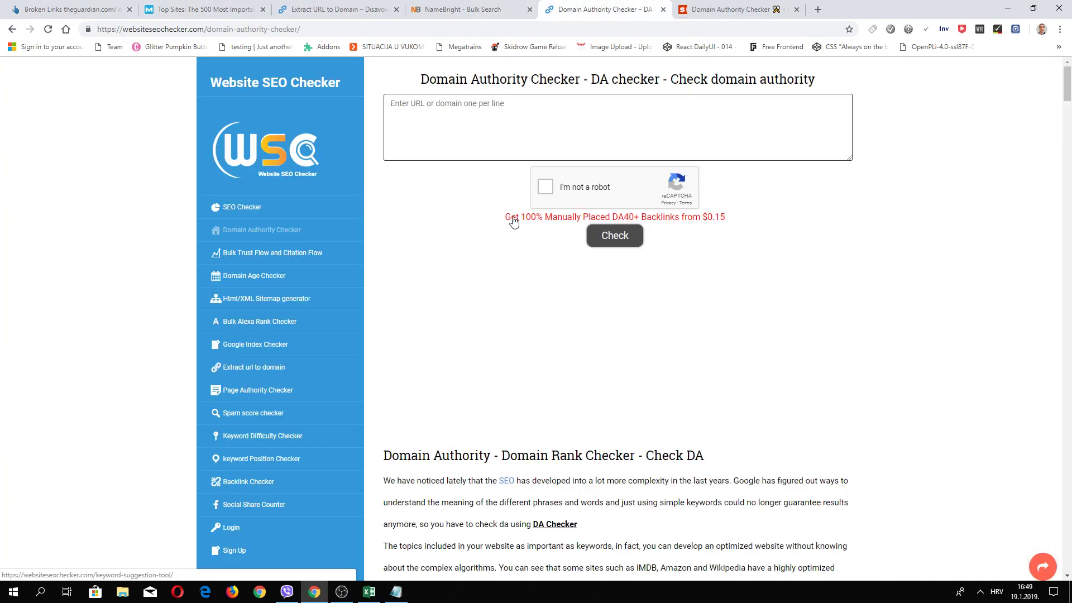
{"action": "left_click", "coordinate": [702, 6]}
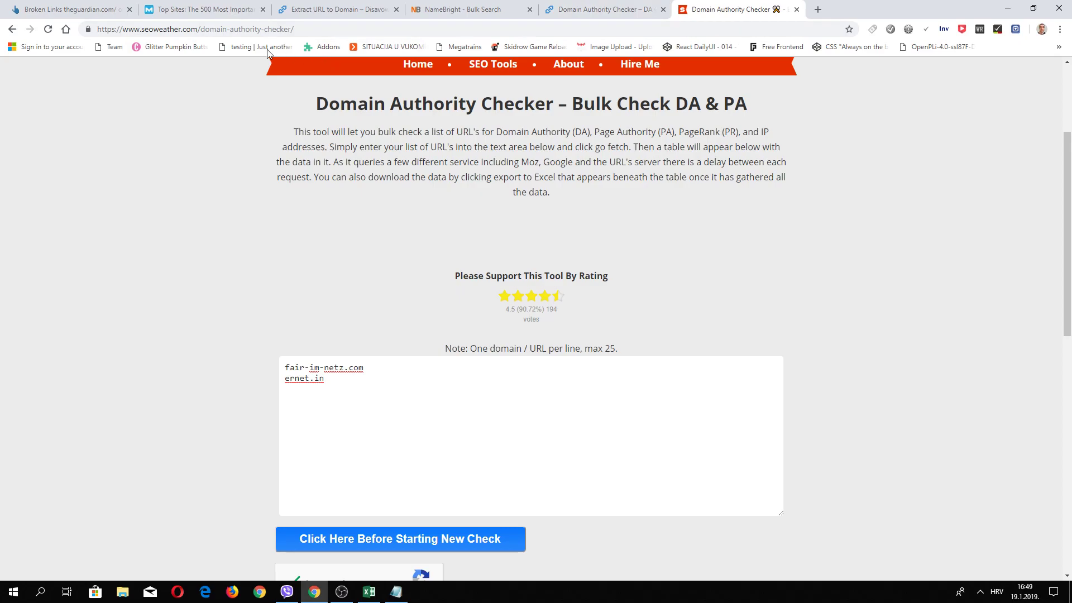
{"action": "left_click", "coordinate": [94, 8]}
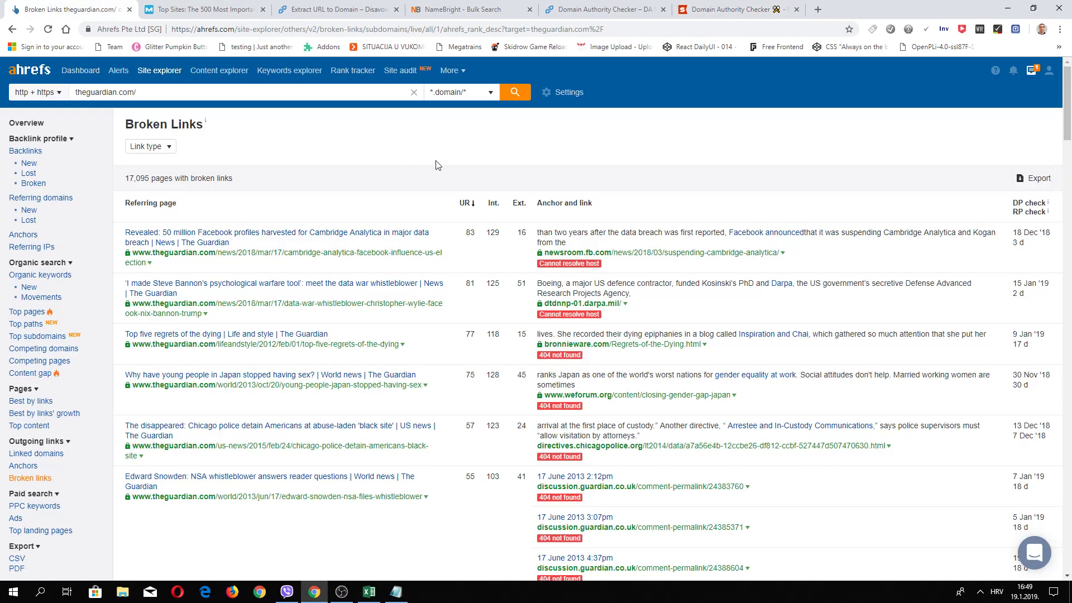